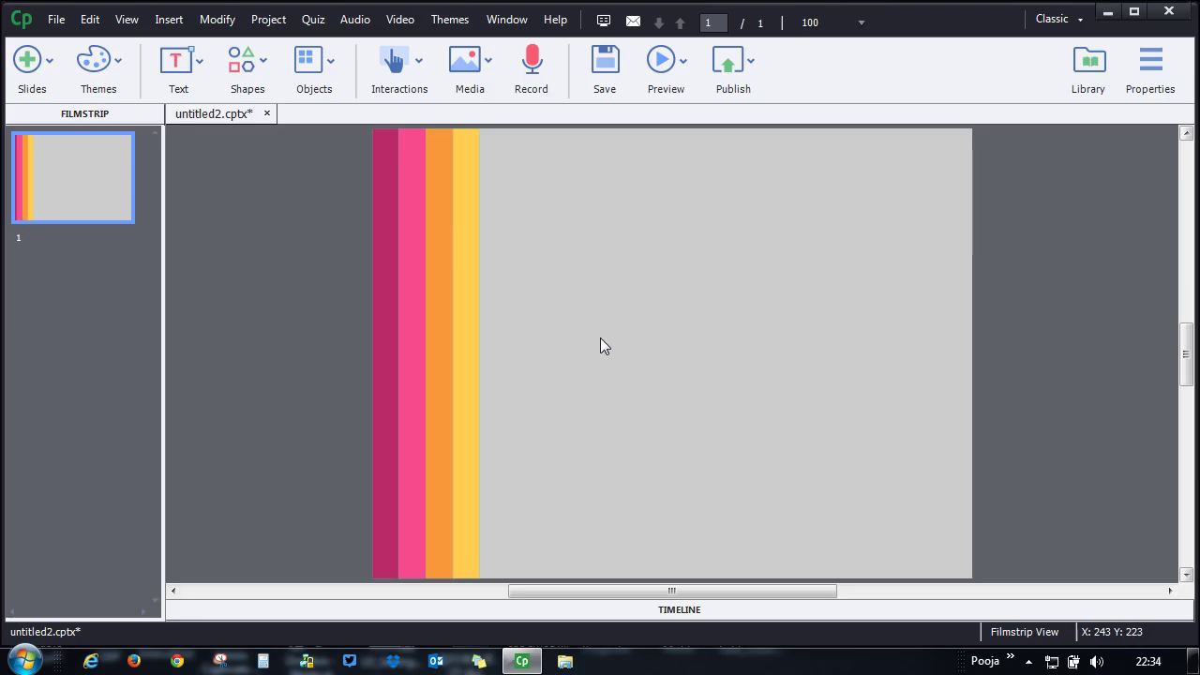
# - Insert the Memory Game learning interaction on the slide
pyautogui.click(393, 59)
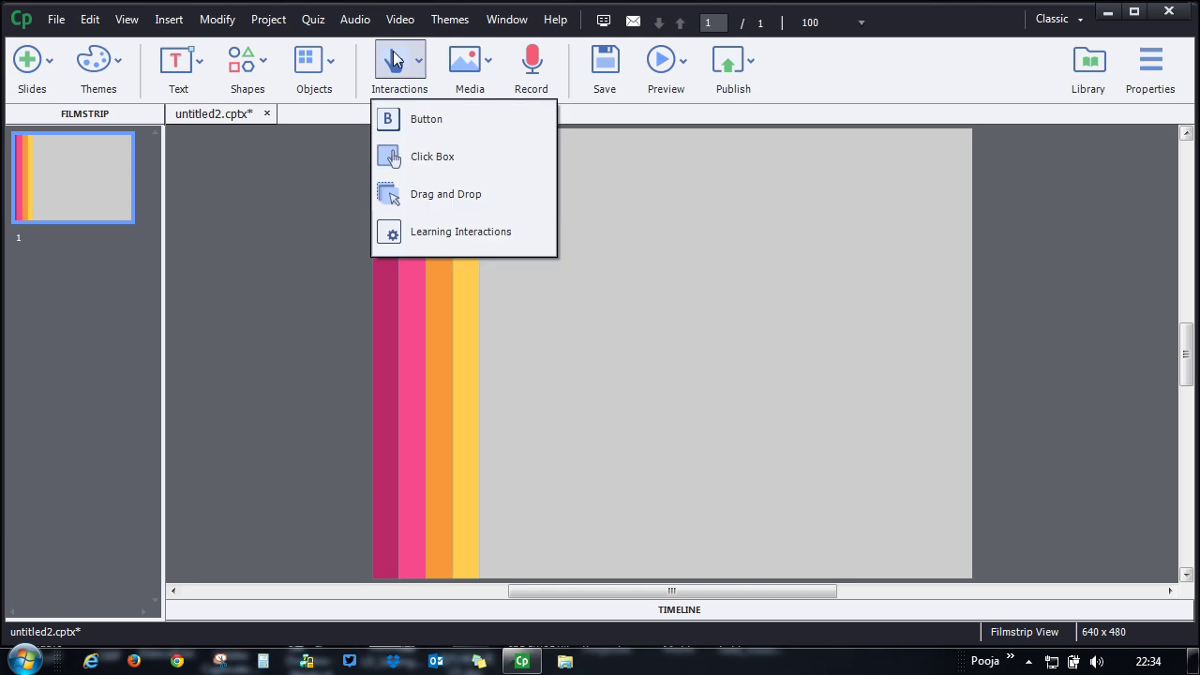
pyautogui.click(442, 236)
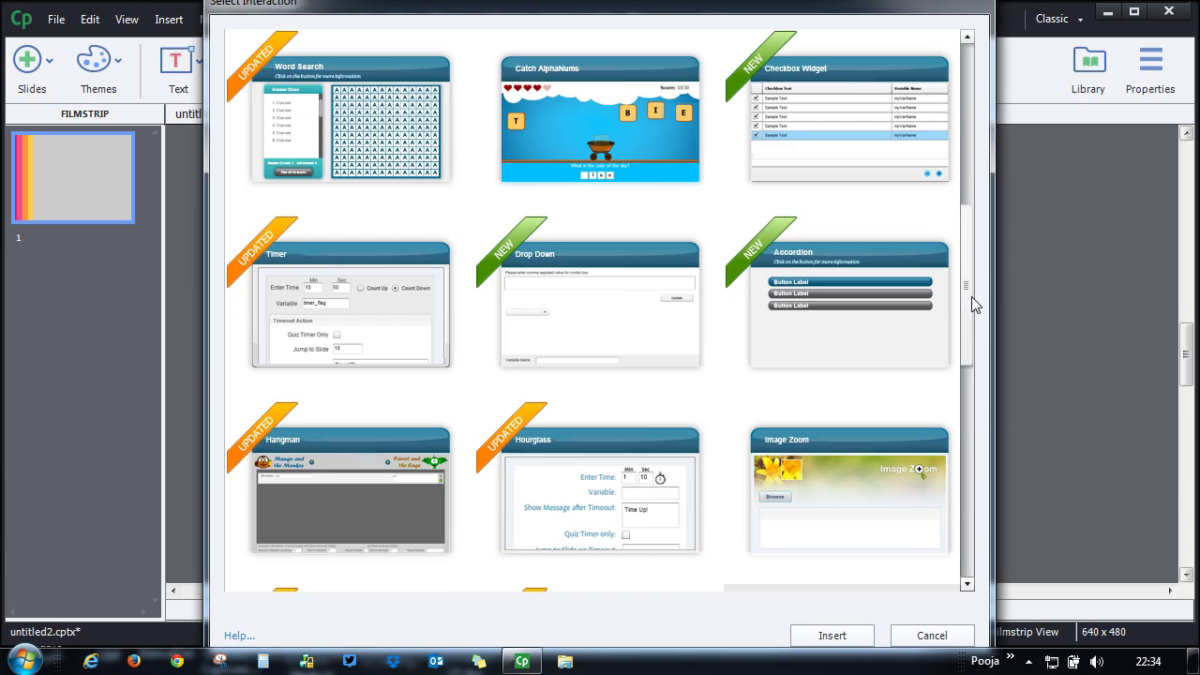
pyautogui.moveTo(970, 300); pyautogui.dragTo(970, 407)
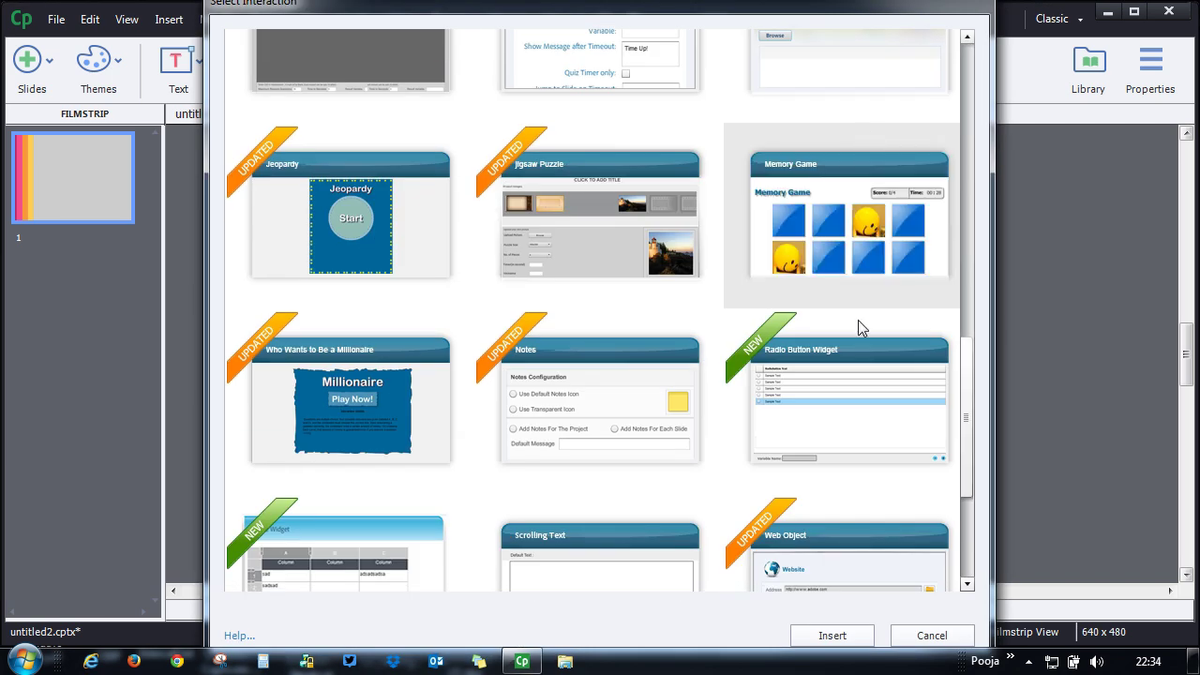
pyautogui.click(832, 636)
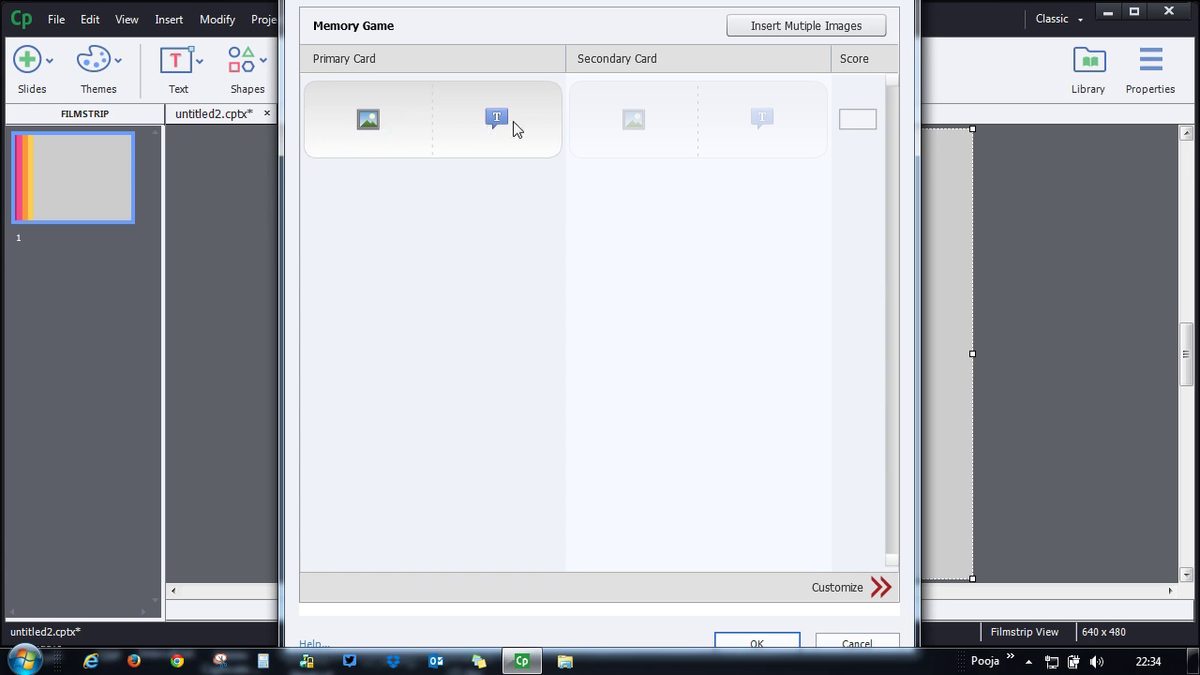
# - Import _0002_Monkey.png as the image of the first primary card
pyautogui.click(374, 129)
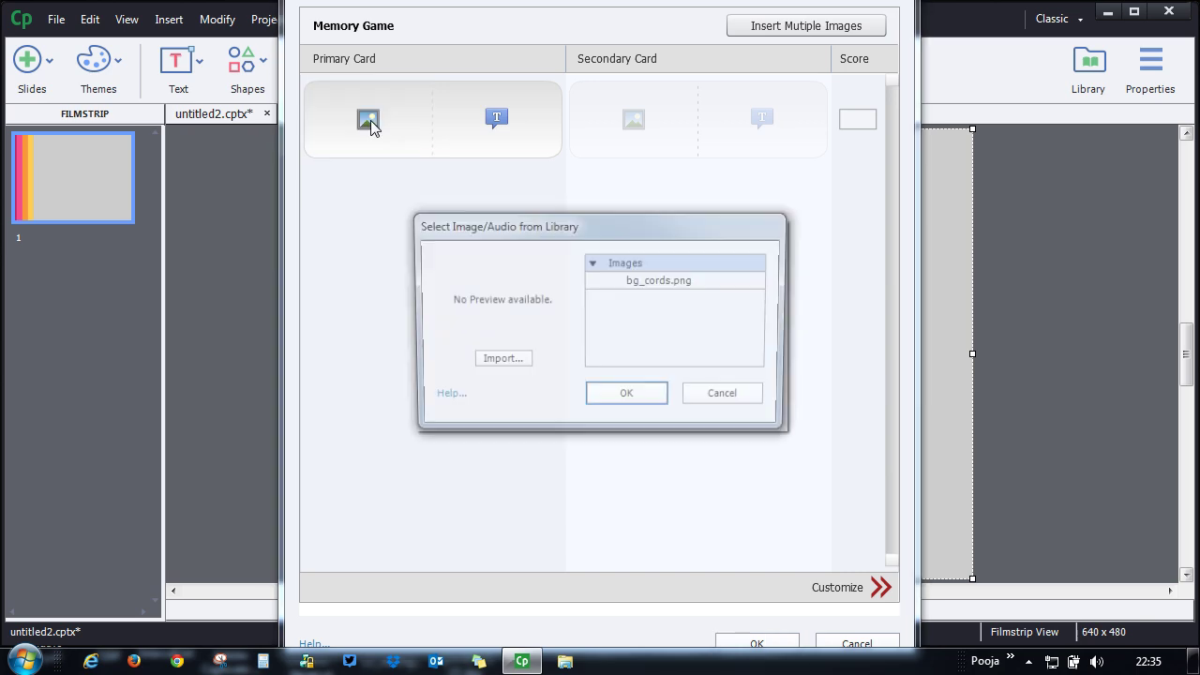
pyautogui.click(515, 361)
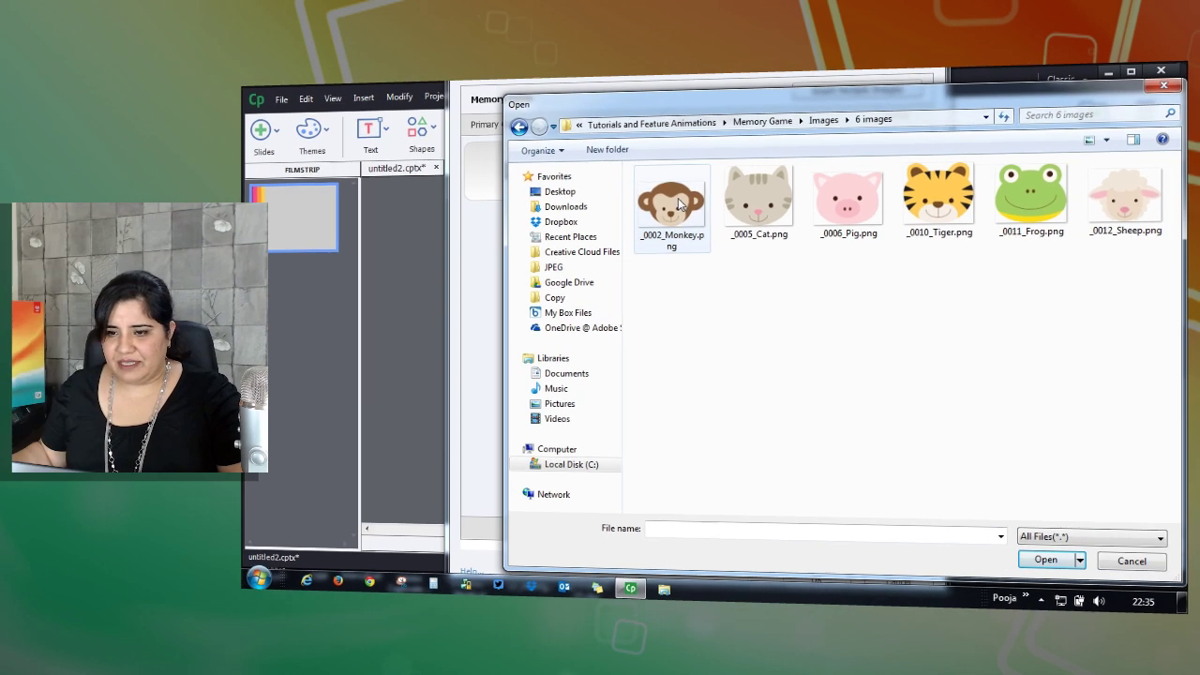
pyautogui.click(618, 186)
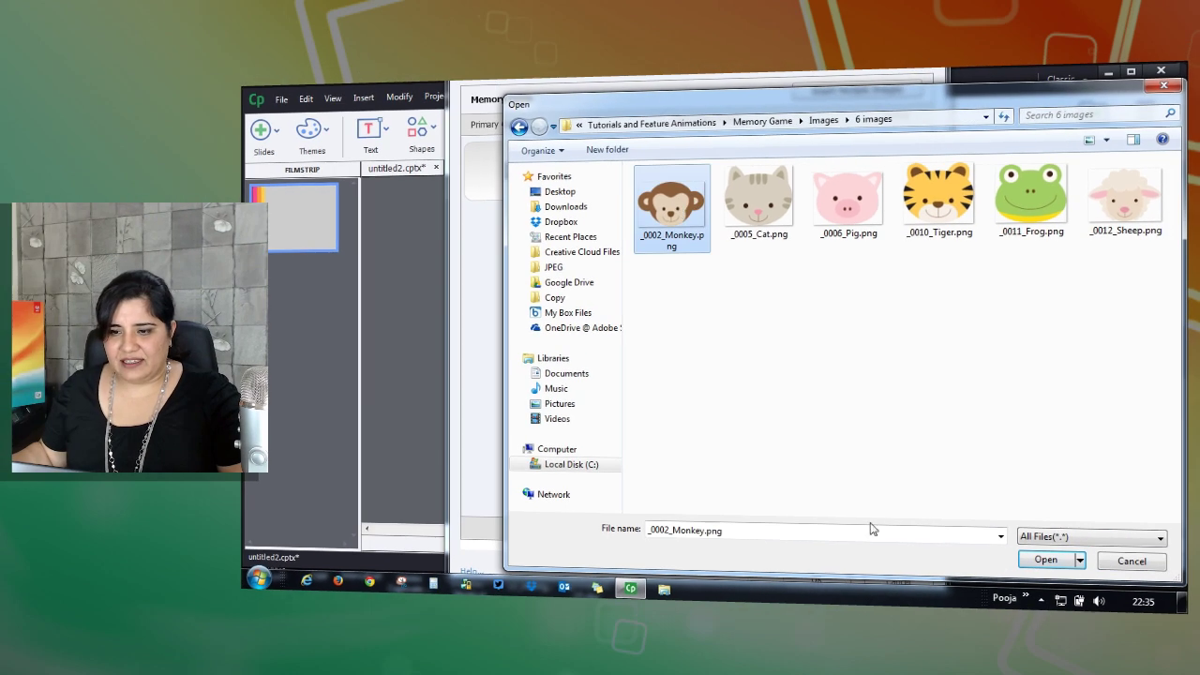
pyautogui.click(1047, 561)
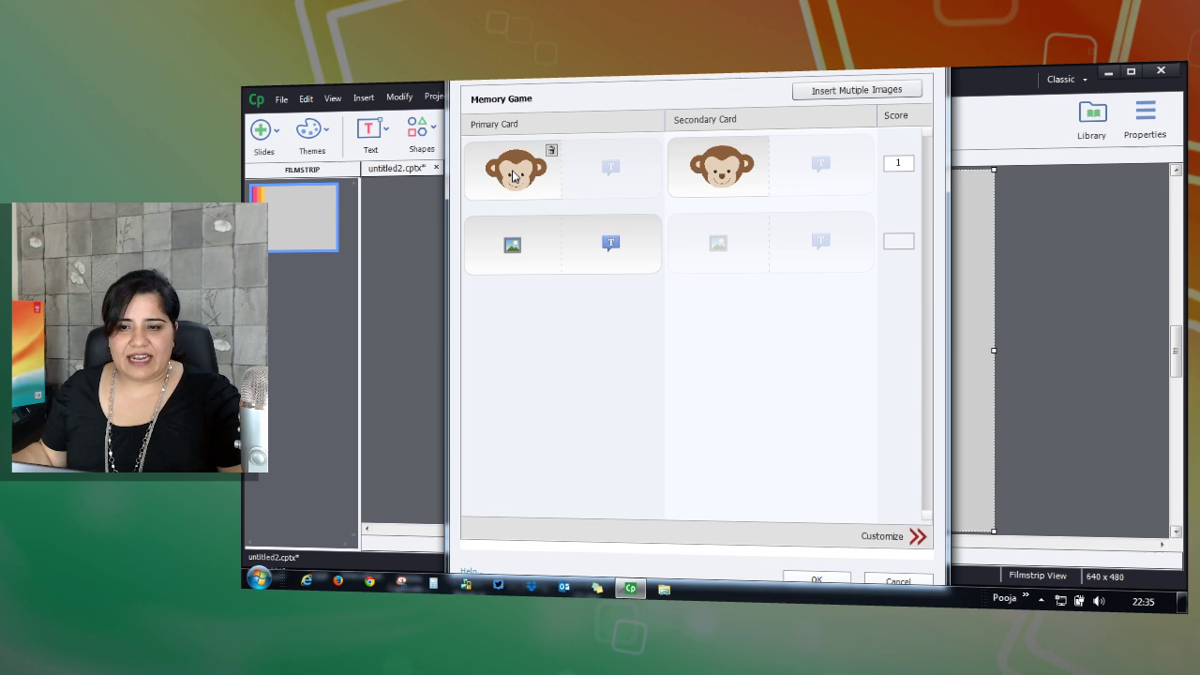
# - Delete the monkey image from the first secondary card and restore it with the Same as Card 1 option
pyautogui.moveTo(713, 155)
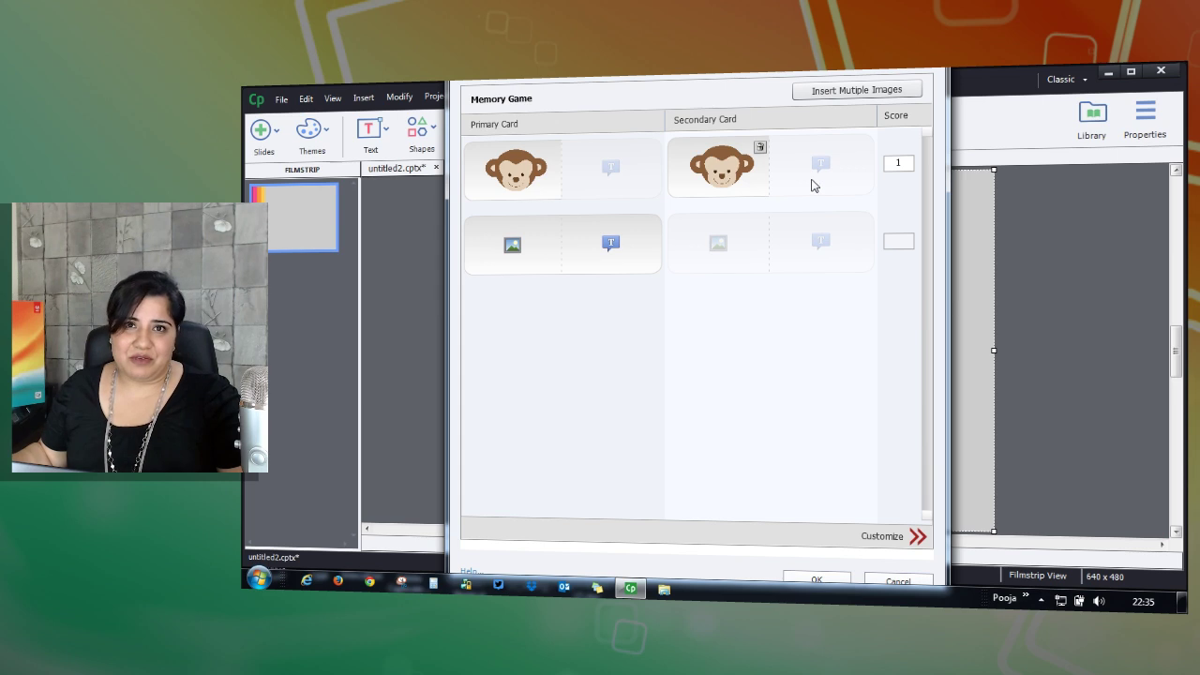
pyautogui.click(760, 150)
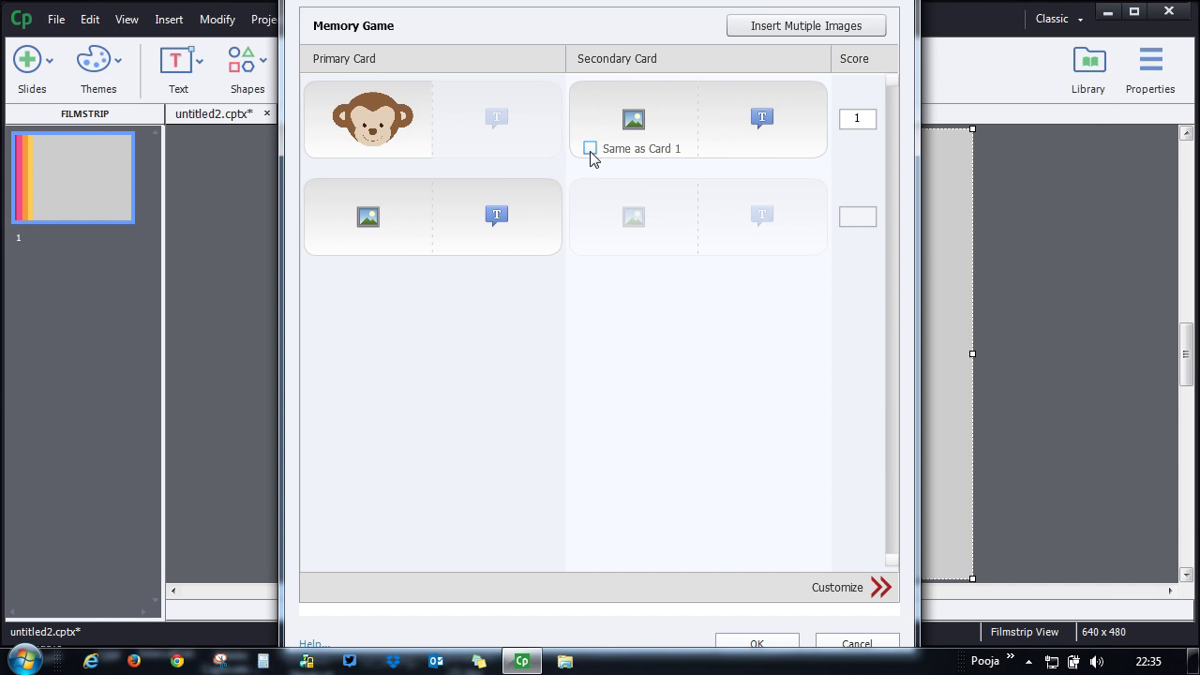
pyautogui.click(590, 149)
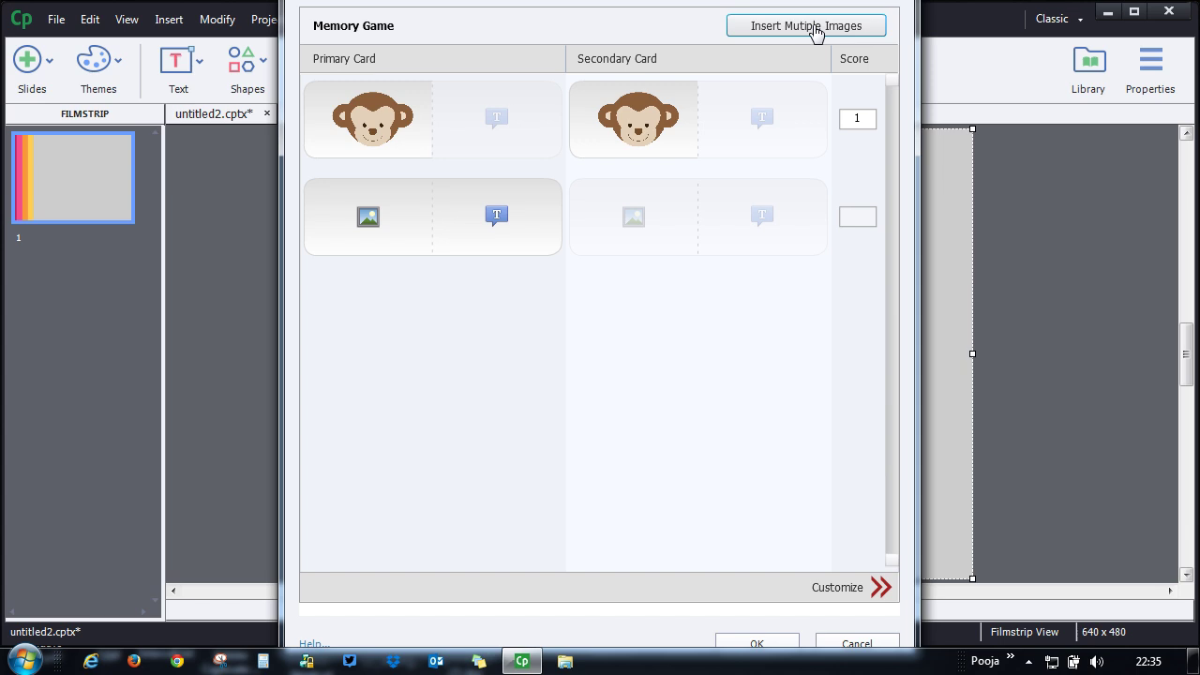
# - Add the cat, pig, tiger, frog and sheep images together as further card pairs
pyautogui.click(816, 33)
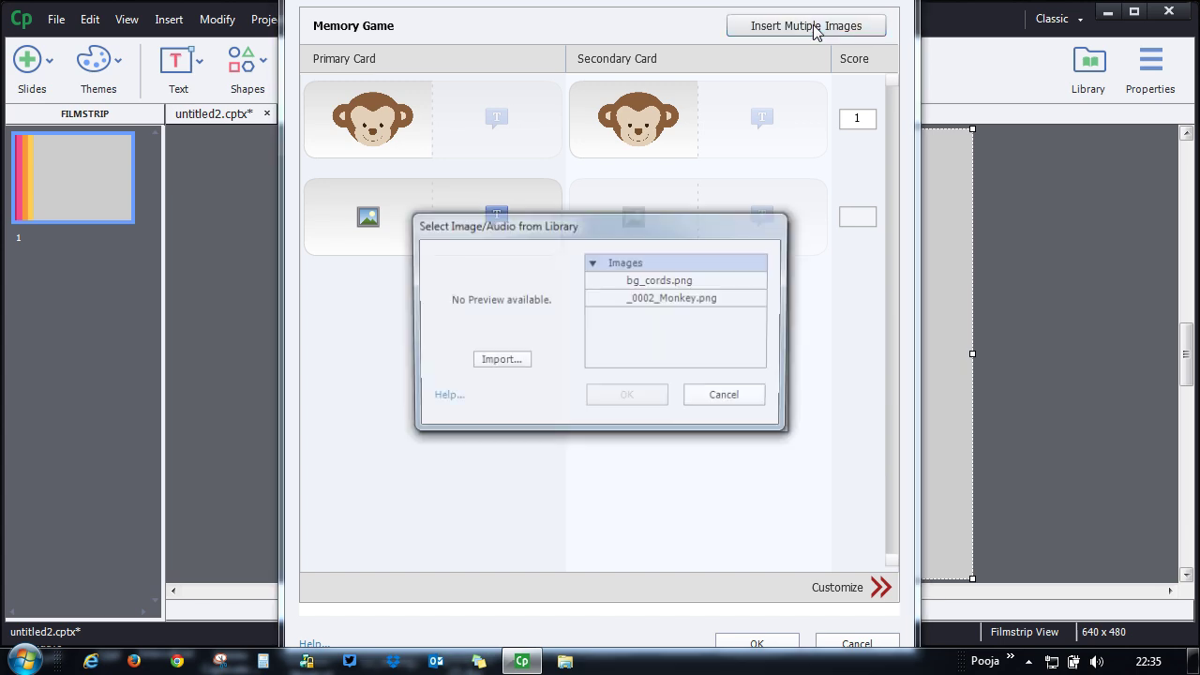
pyautogui.click(504, 364)
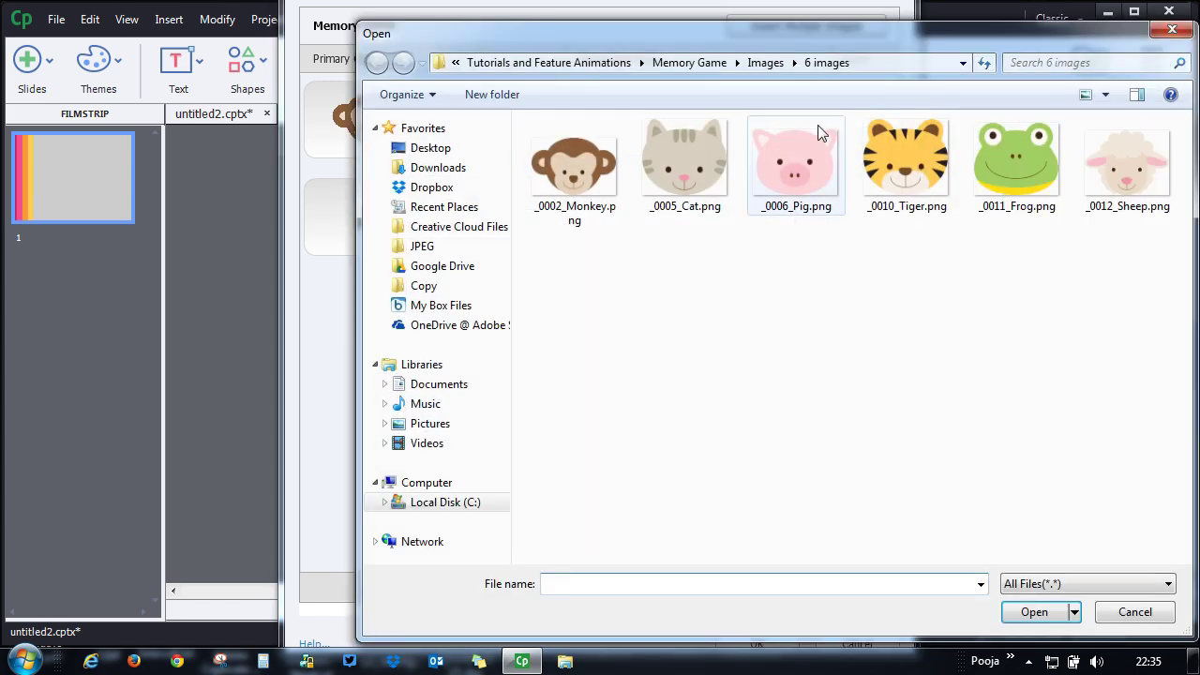
pyautogui.click(701, 174)
pyautogui.keyDown('ctrl'); pyautogui.click(823, 182); pyautogui.keyUp('ctrl')
pyautogui.keyDown('ctrl'); pyautogui.click(900, 178); pyautogui.keyUp('ctrl')
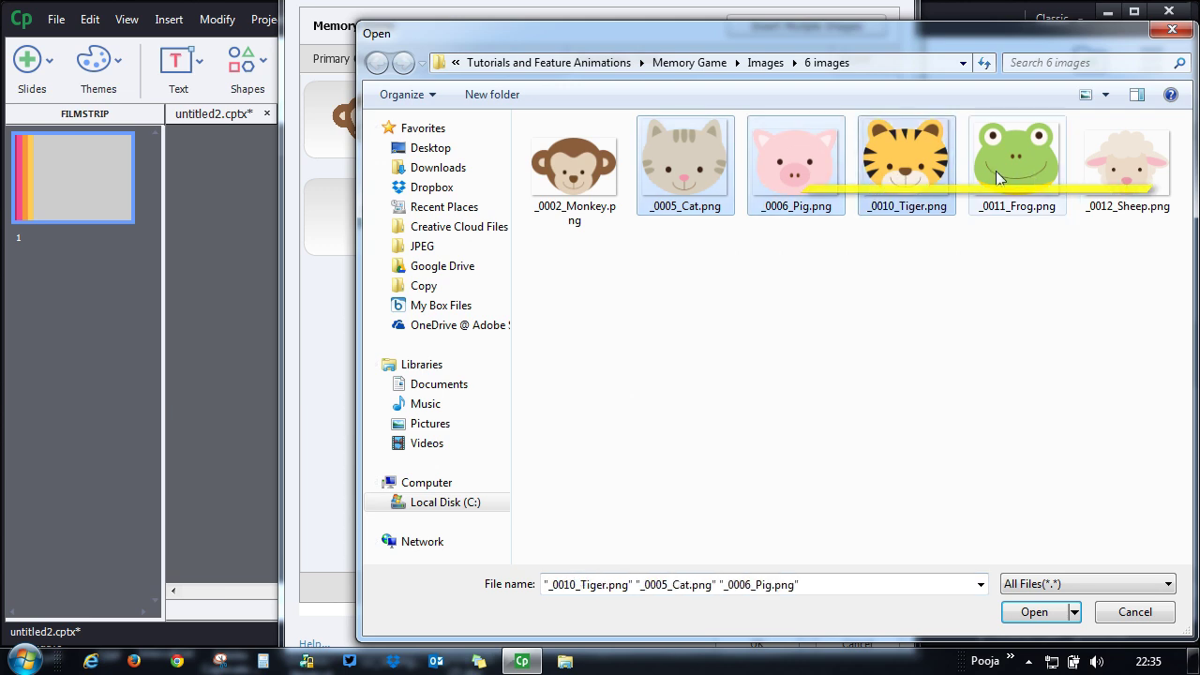
pyautogui.keyDown('ctrl'); pyautogui.click(1020, 179); pyautogui.keyUp('ctrl')
pyautogui.keyDown('ctrl'); pyautogui.click(1120, 175); pyautogui.keyUp('ctrl')
pyautogui.click(1034, 612)
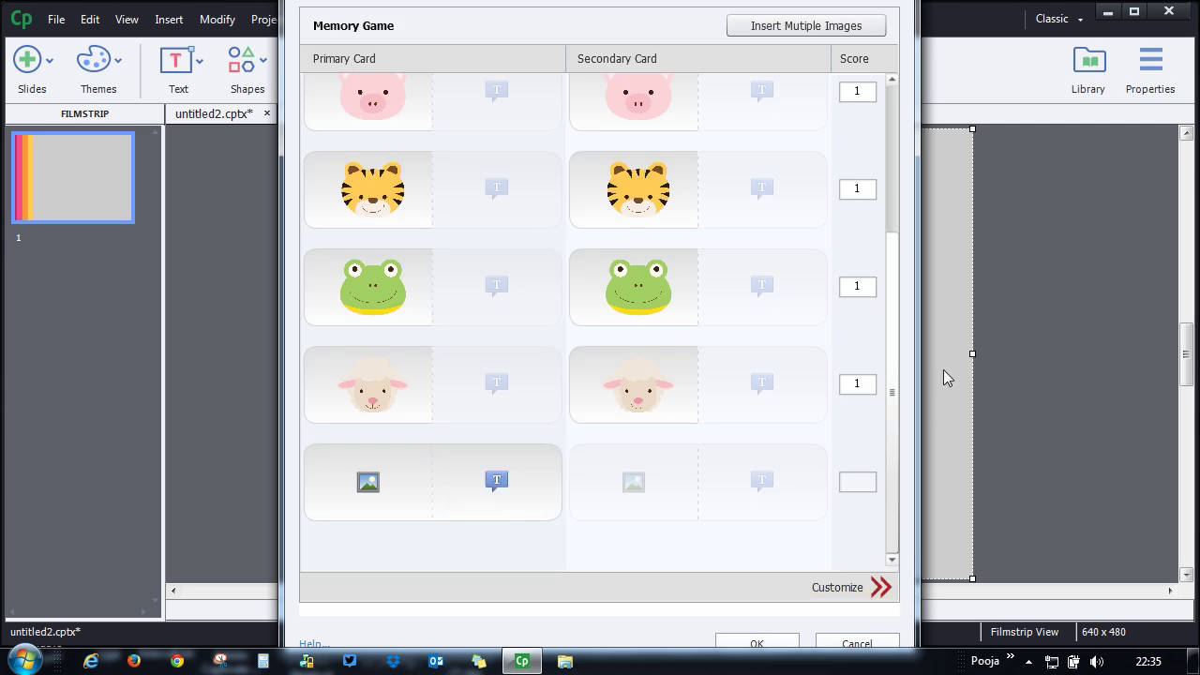
pyautogui.scroll(3, 332, 115)
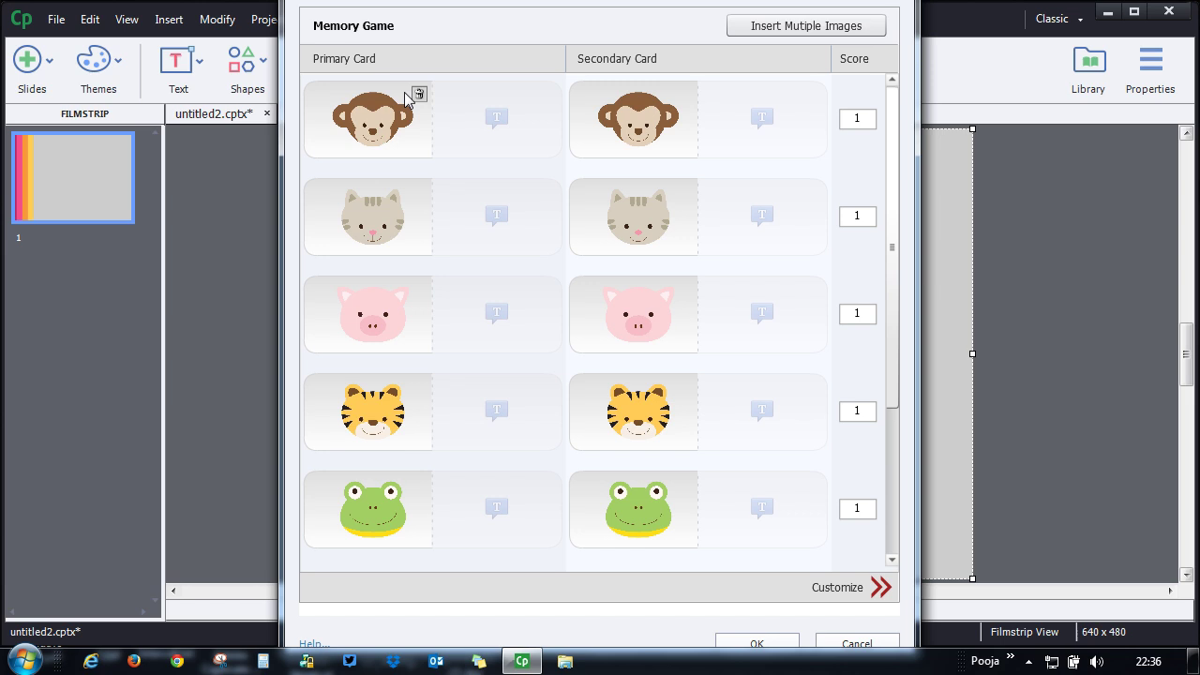
# - Open the game's customization settings and set the start screen's game name colour to pink
pyautogui.click(812, 597)
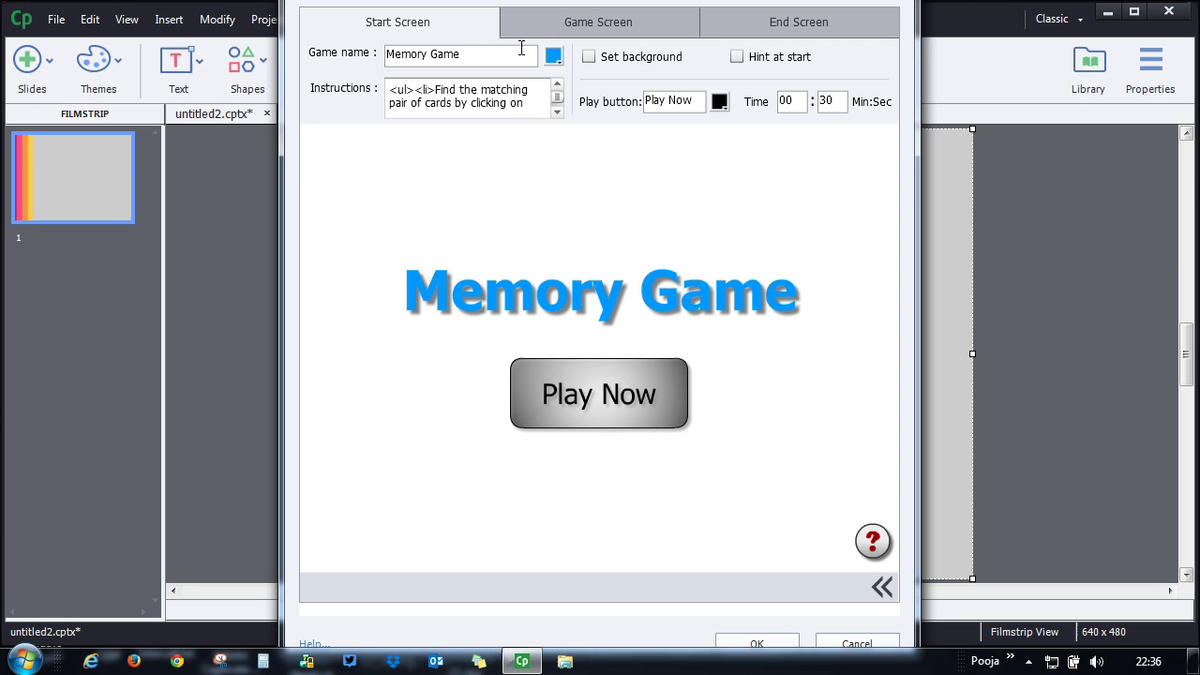
pyautogui.click(556, 60)
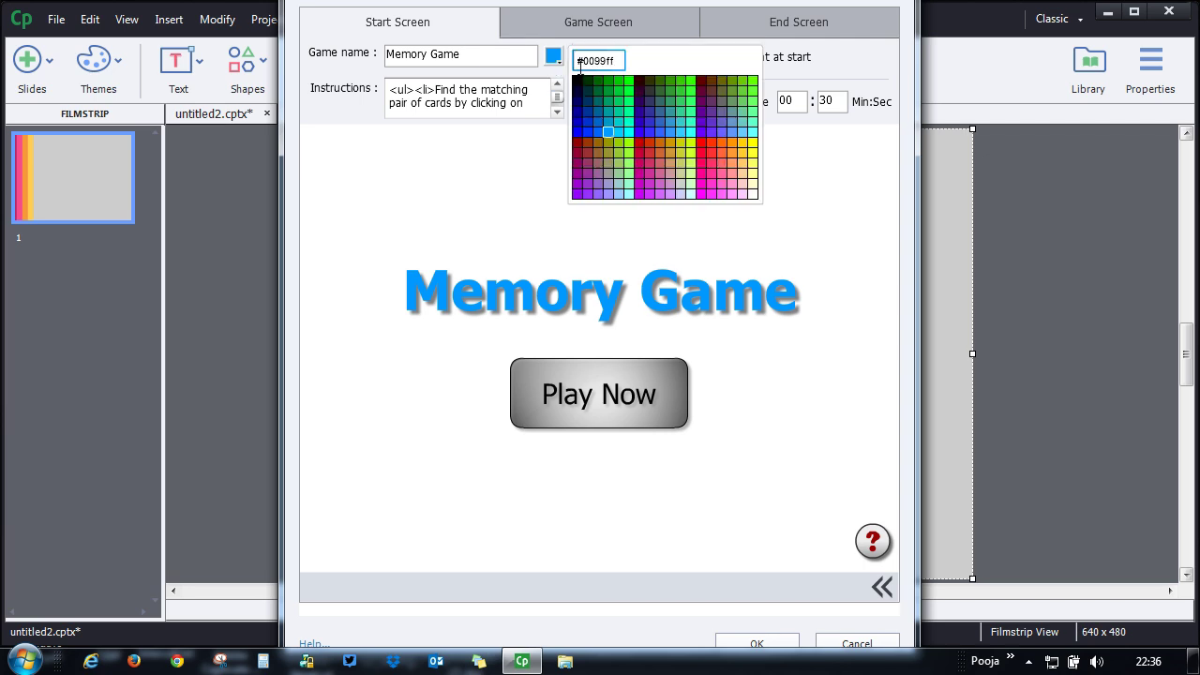
pyautogui.click(718, 174)
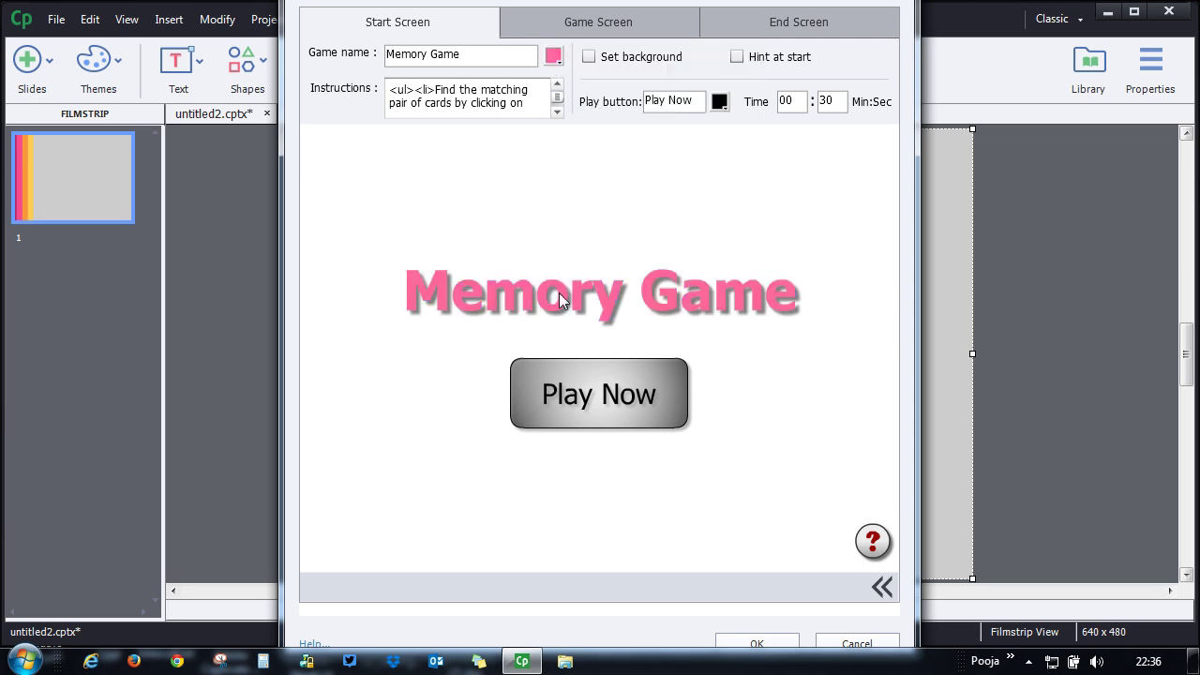
# - Enable the start screen background and set its colour to bright sky blue
pyautogui.click(589, 58)
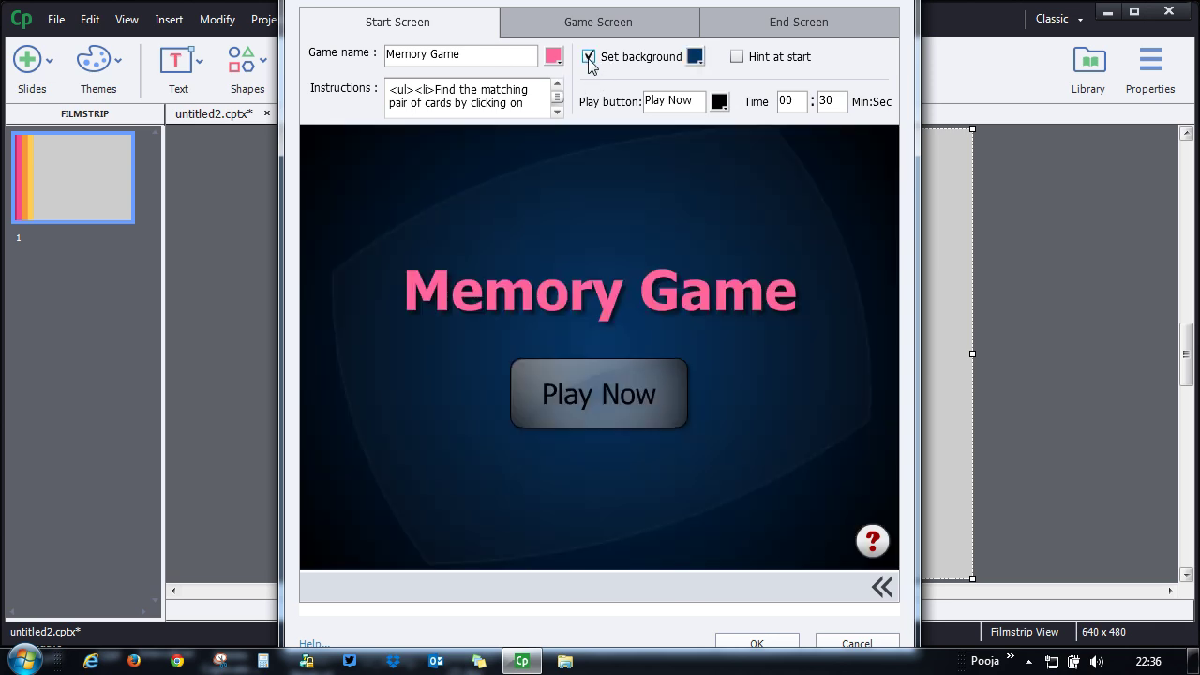
pyautogui.click(697, 59)
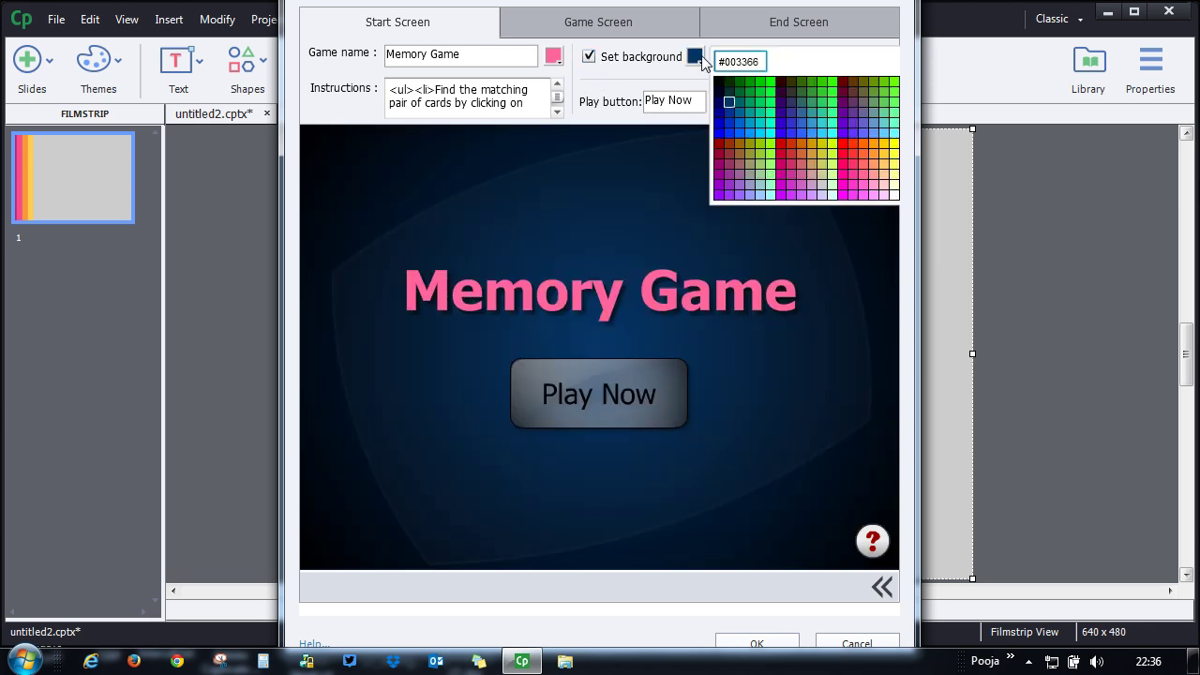
pyautogui.click(761, 133)
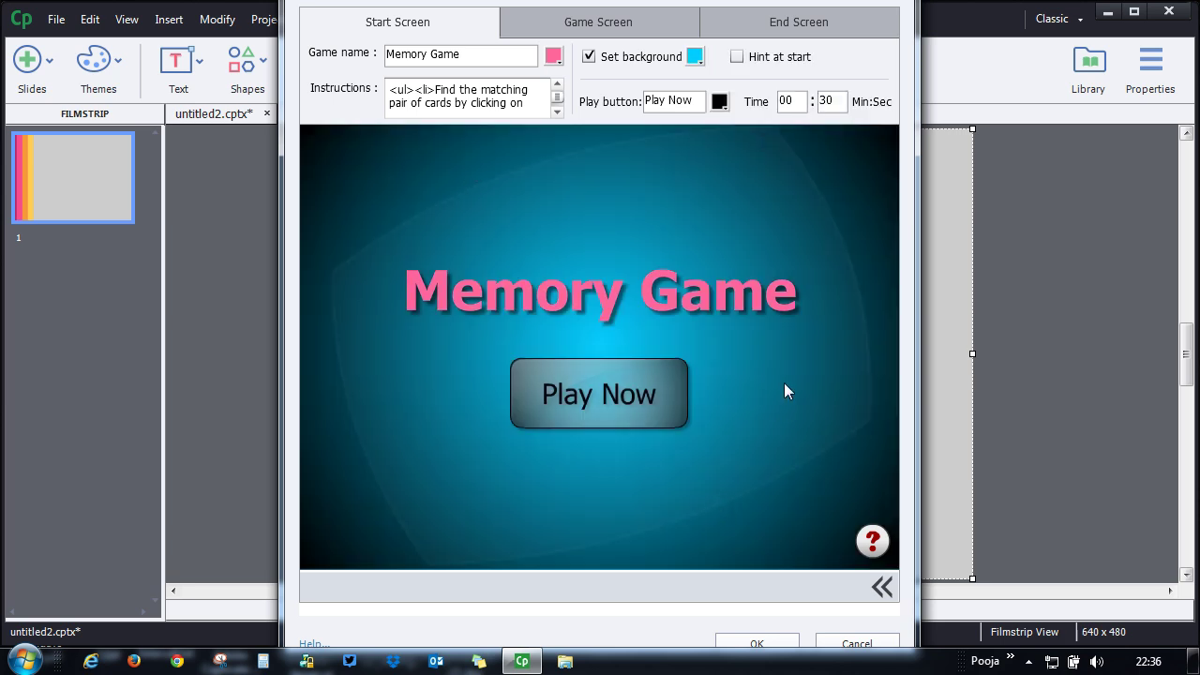
pyautogui.click(588, 57)
pyautogui.click(589, 57)
# - Try the hint-at-start option, turn it back off, and read through the game's instructions text
pyautogui.click(737, 57)
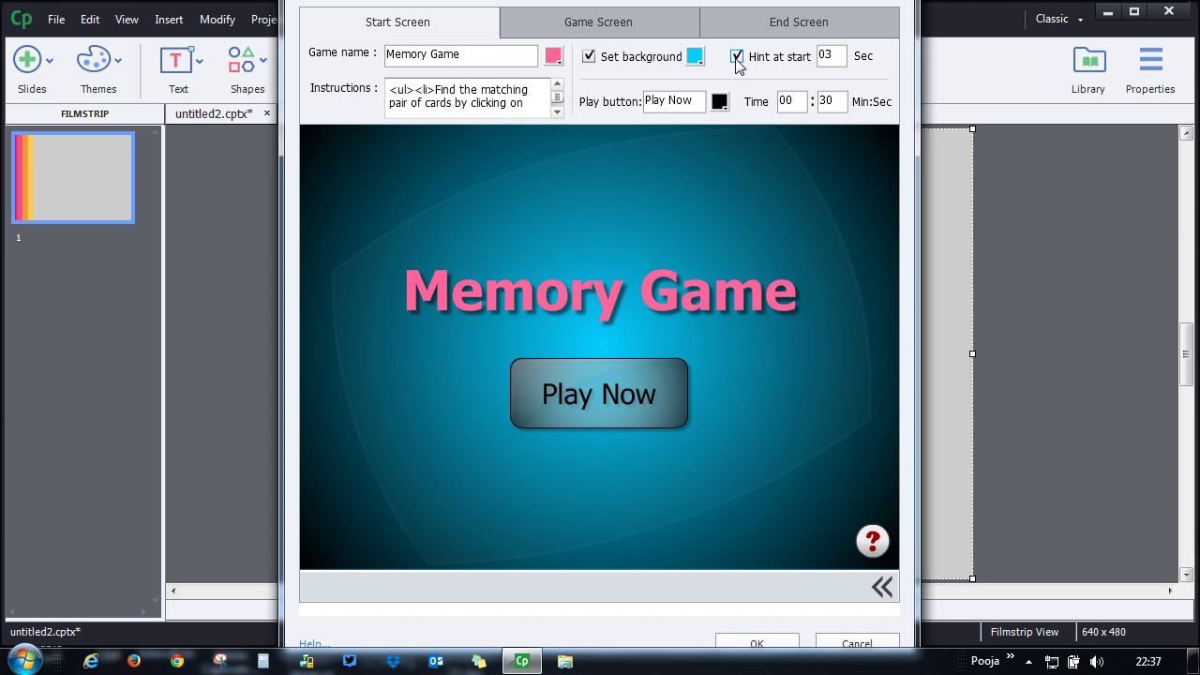
pyautogui.click(737, 58)
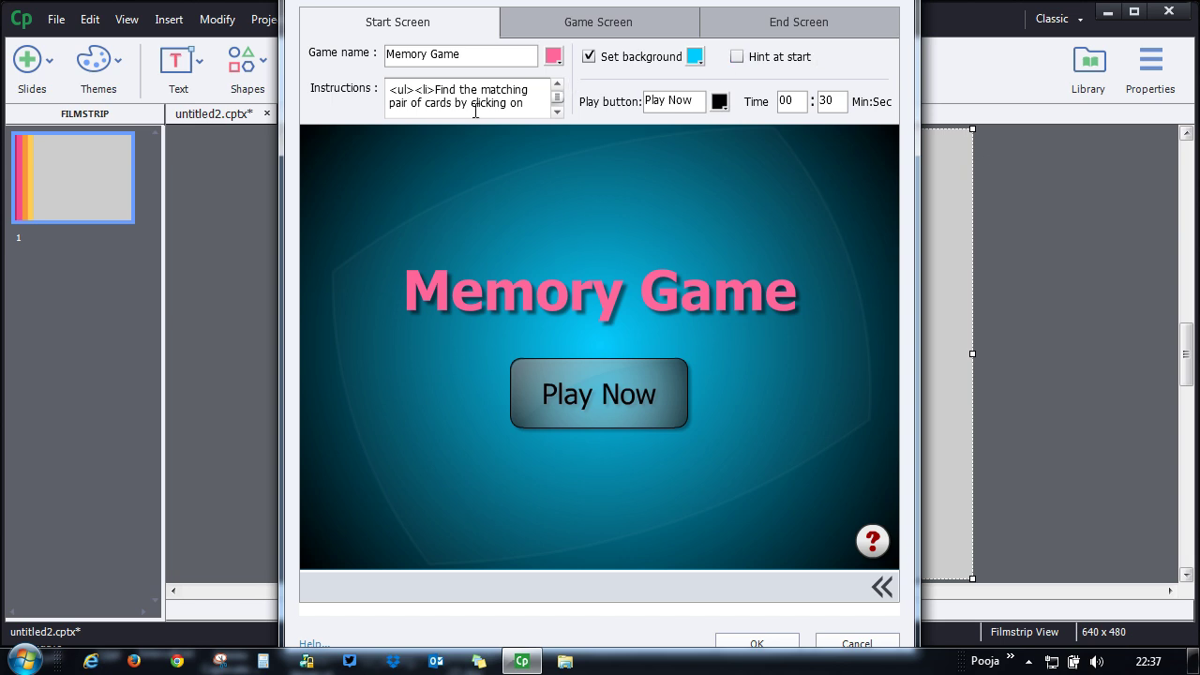
pyautogui.scroll(-1, 561, 110)
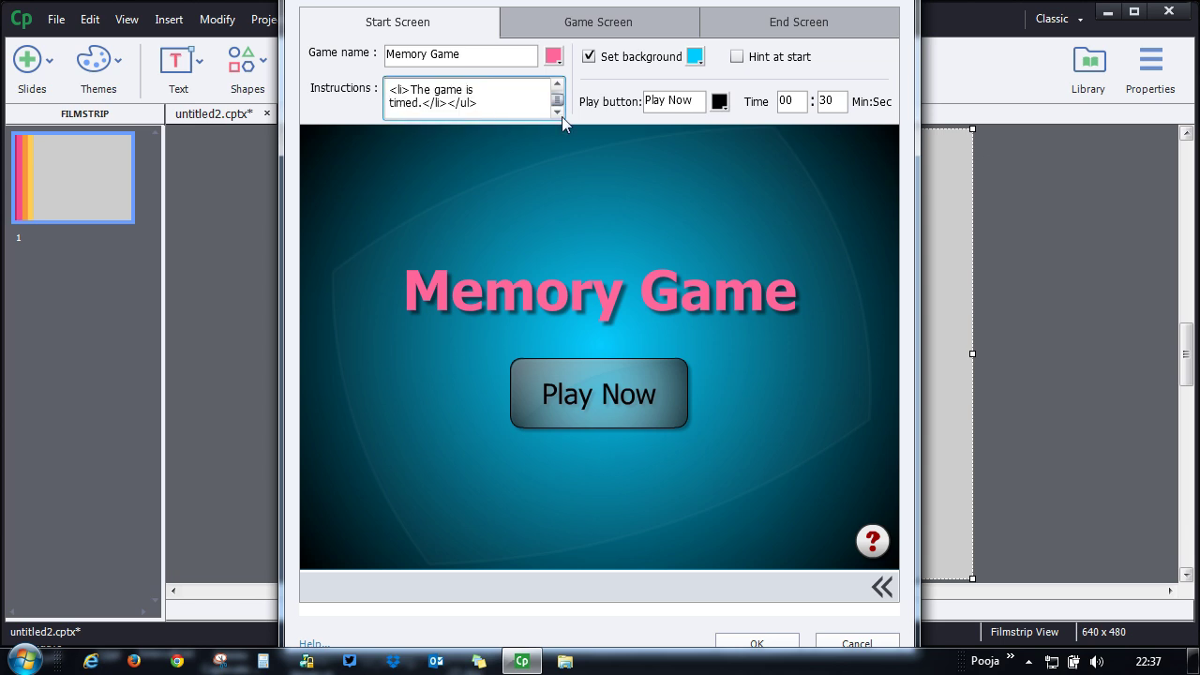
pyautogui.scroll(1, 562, 116)
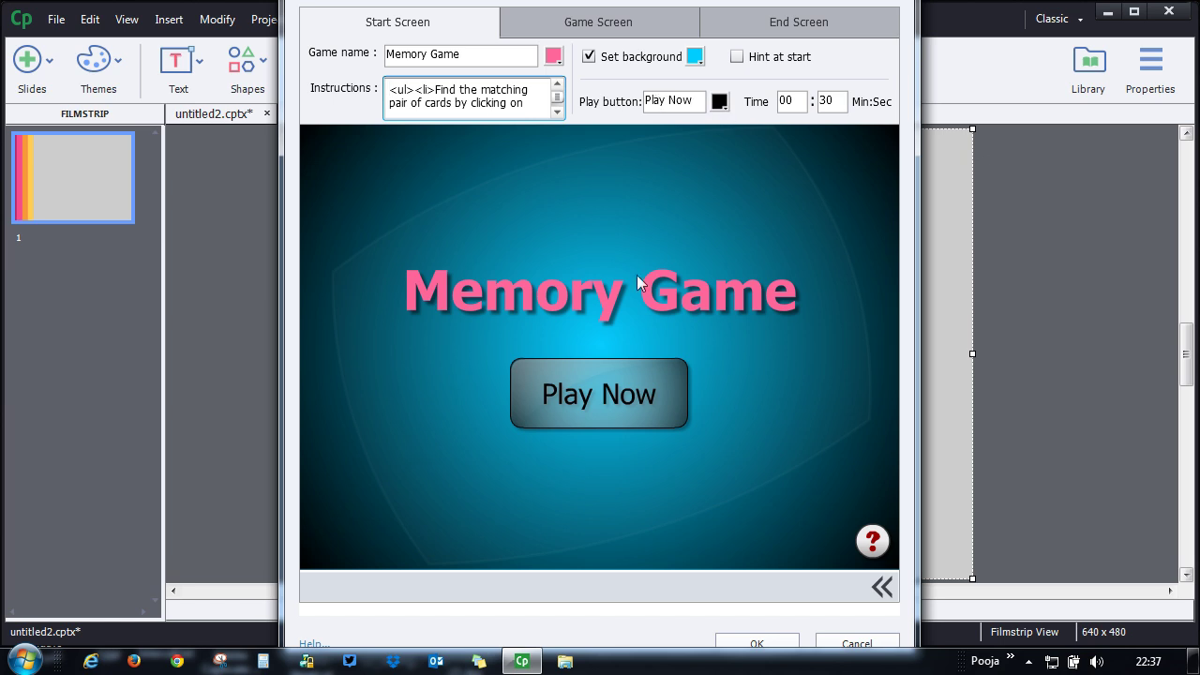
# - Set the Play Now button's text colour to red and preview the instructions pop-up on the start screen
pyautogui.click(720, 103)
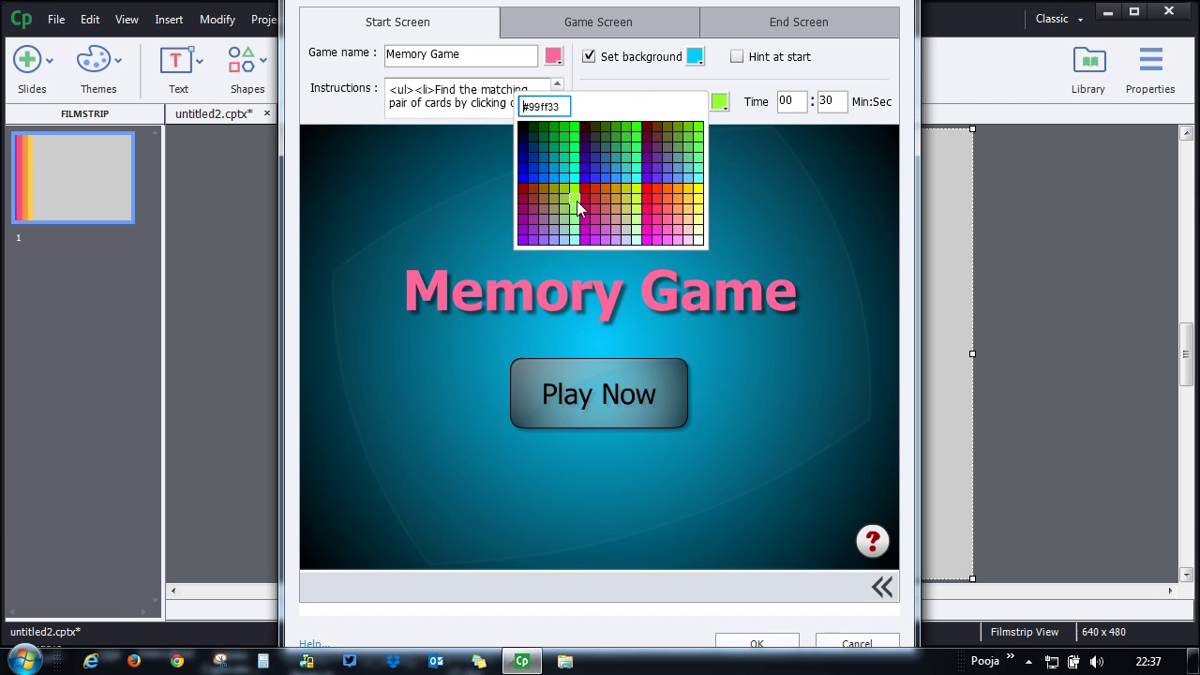
pyautogui.click(671, 225)
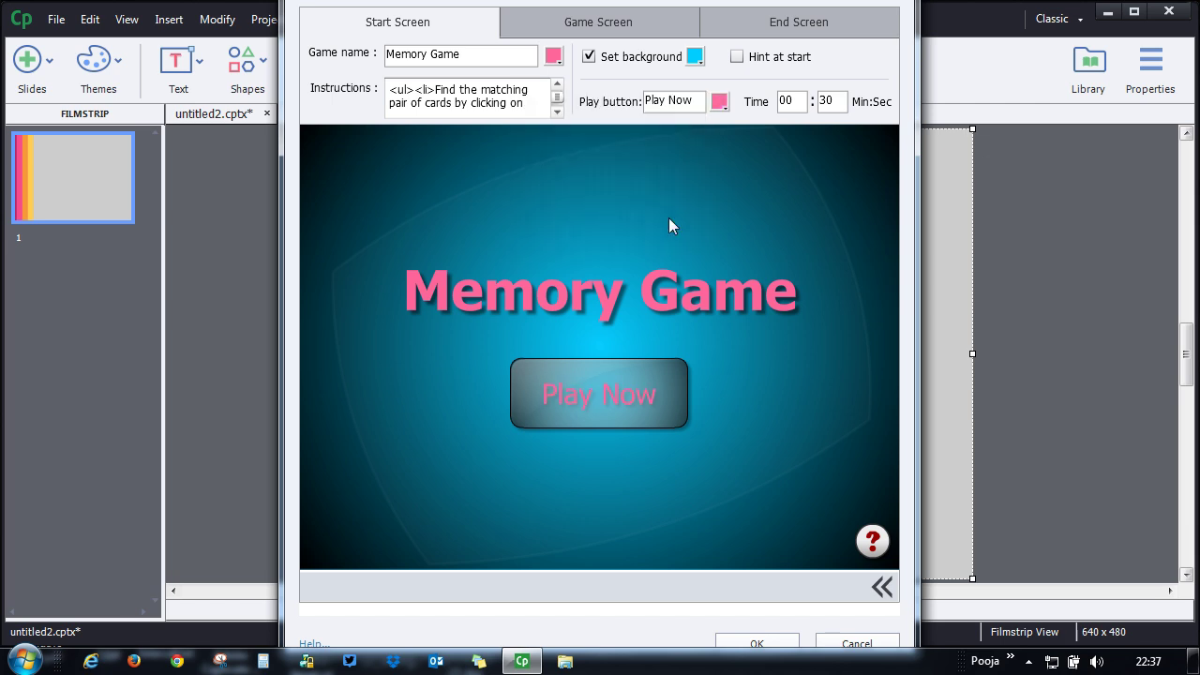
pyautogui.click(720, 101)
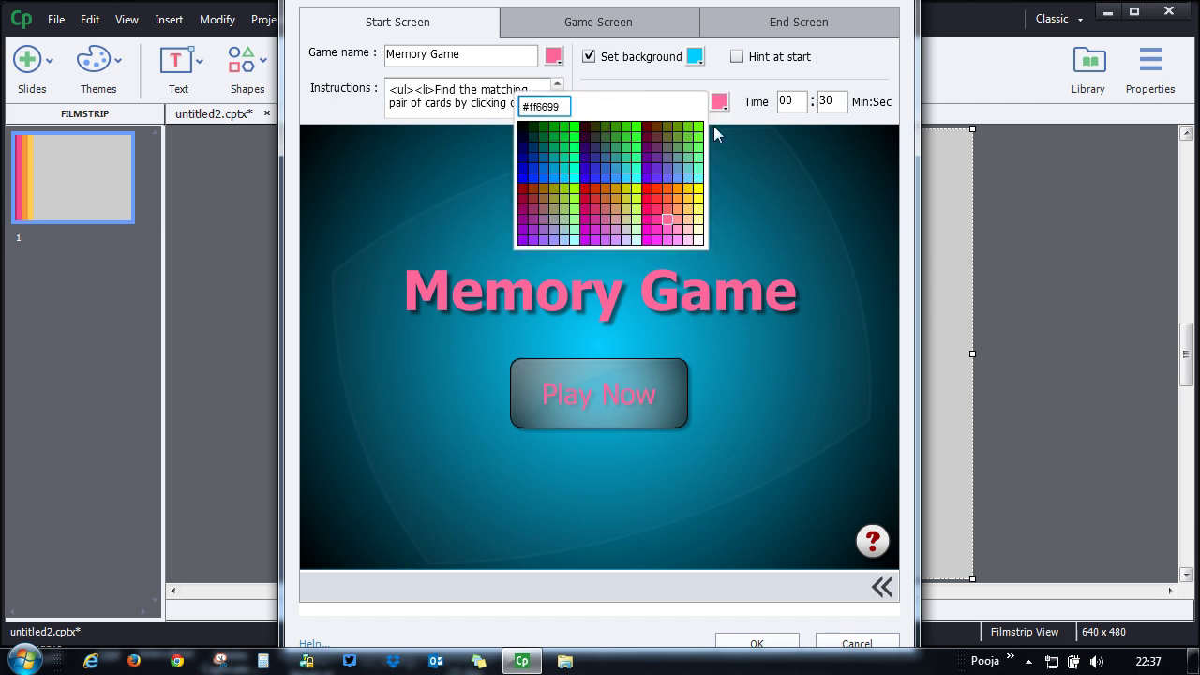
pyautogui.click(650, 199)
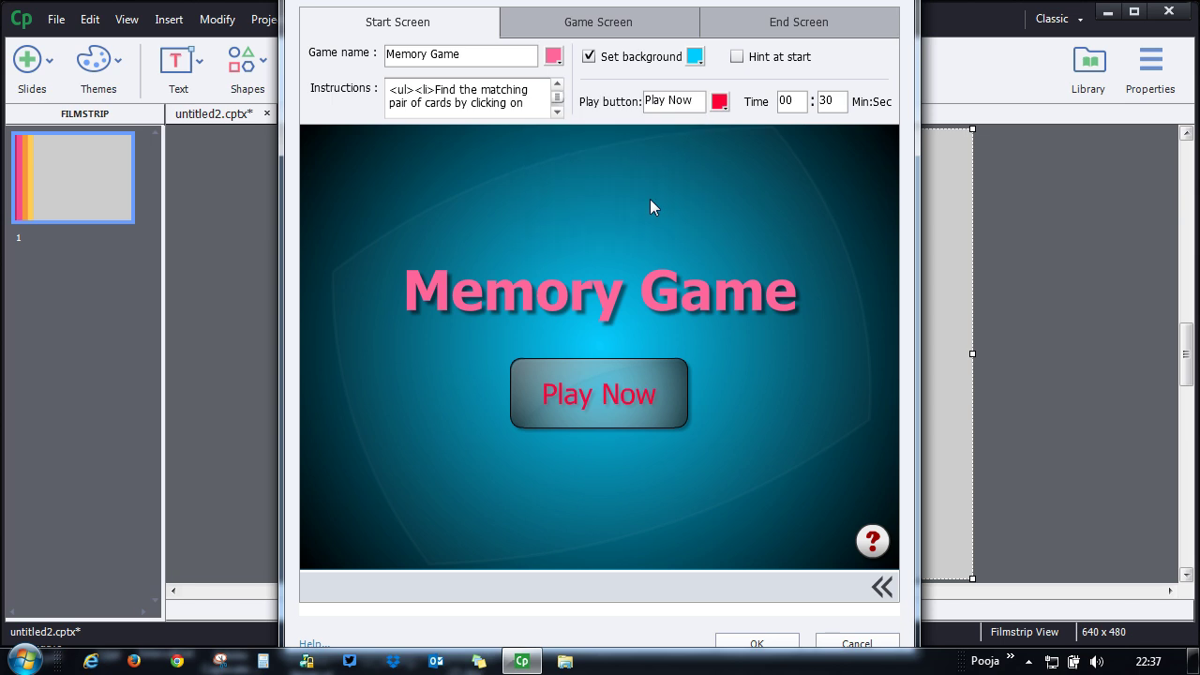
pyautogui.click(875, 546)
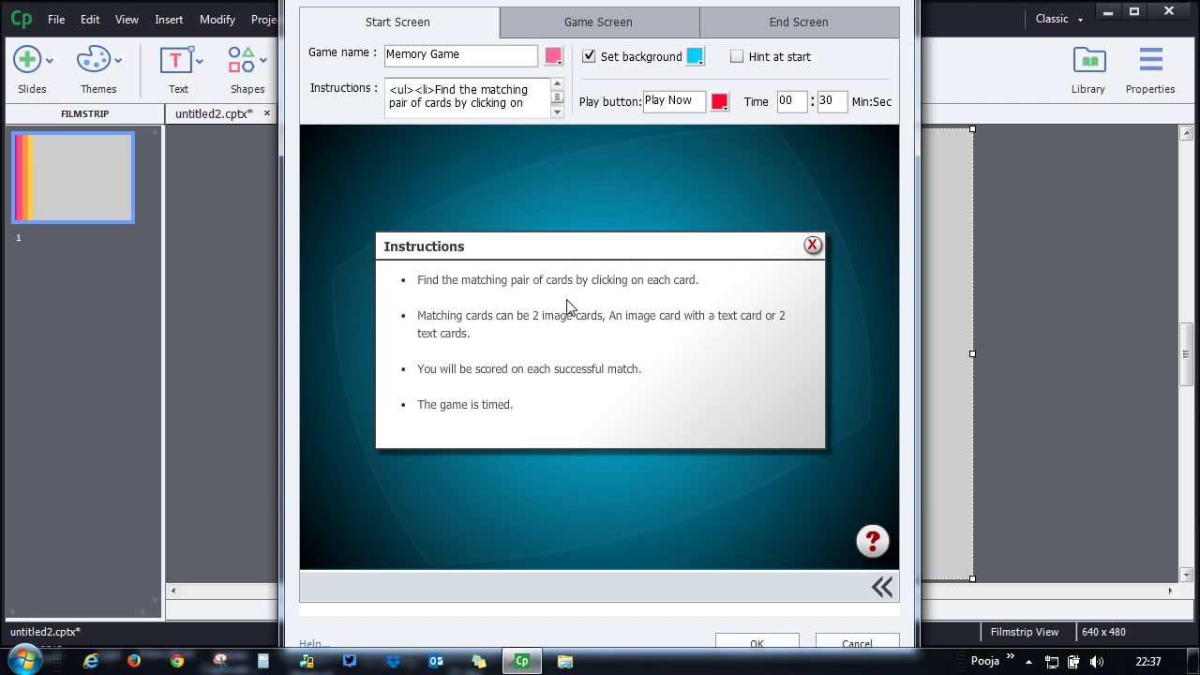
pyautogui.click(812, 246)
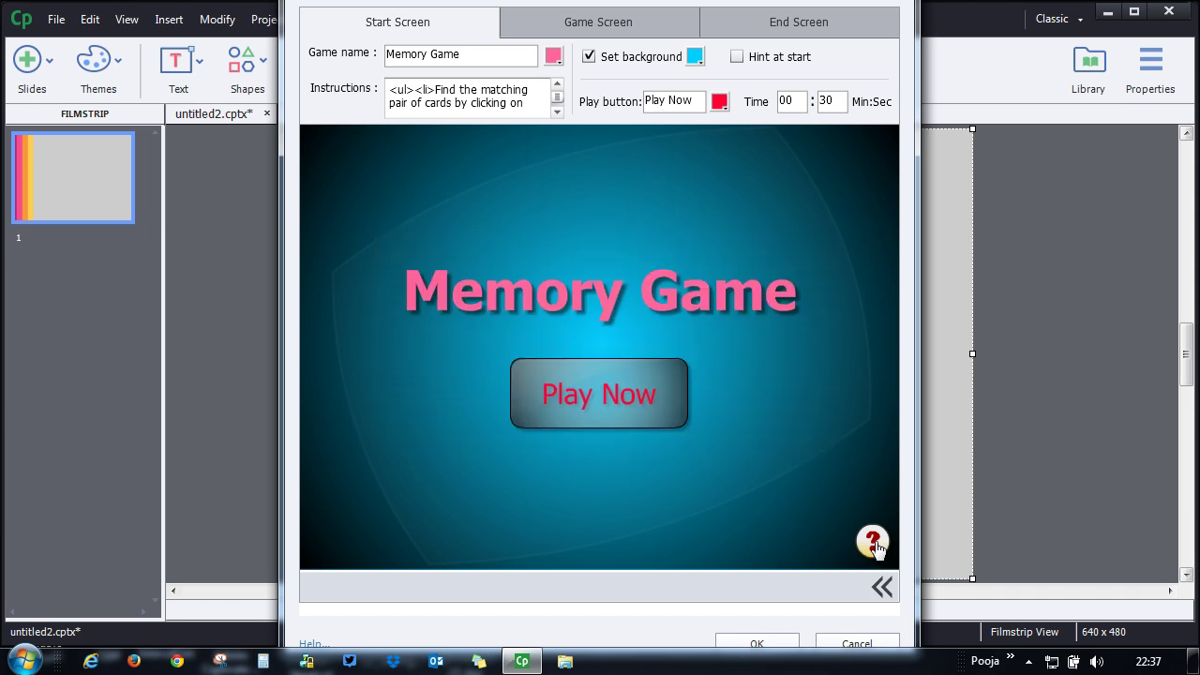
# - Try the silver card border on the game screen, and apply the golden-brown border to the cards
pyautogui.click(593, 28)
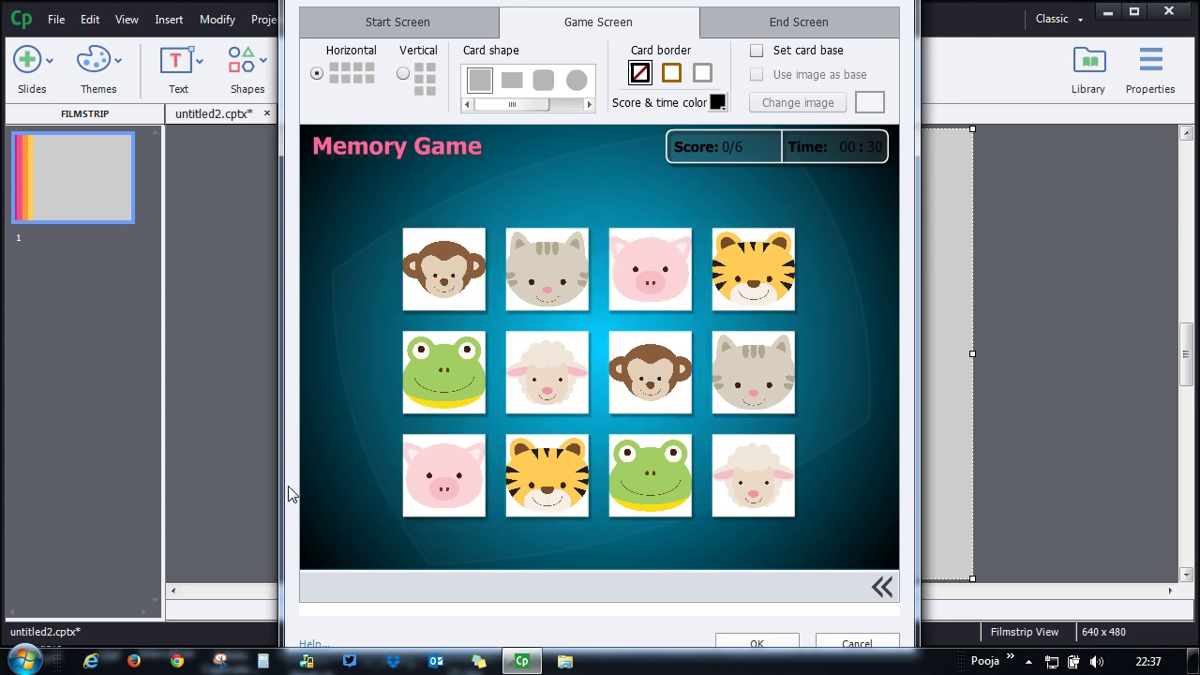
pyautogui.click(702, 75)
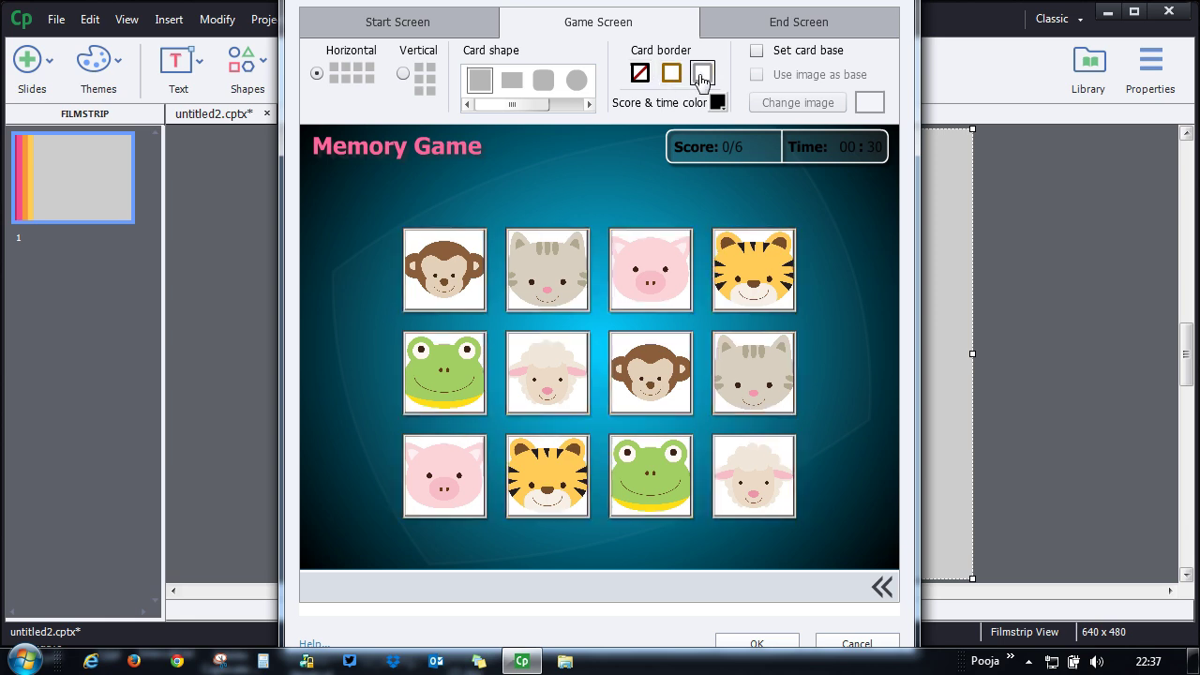
pyautogui.click(672, 75)
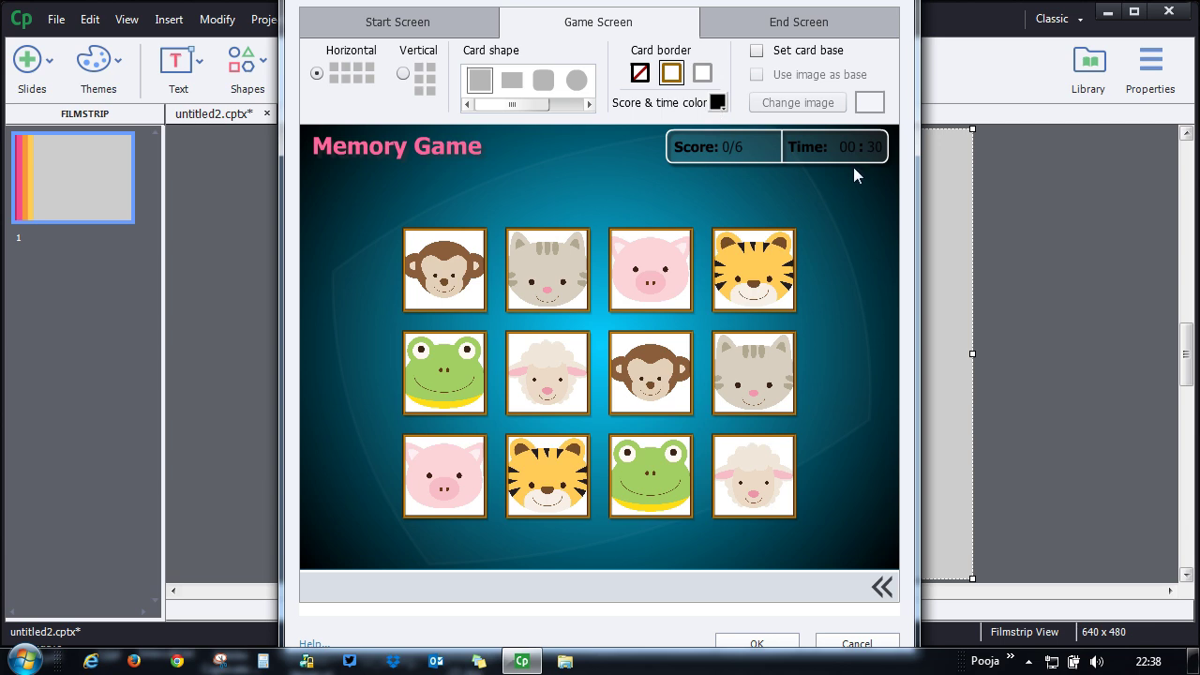
# - Try the vertical card layout on the game screen and return to the horizontal layout
pyautogui.click(404, 76)
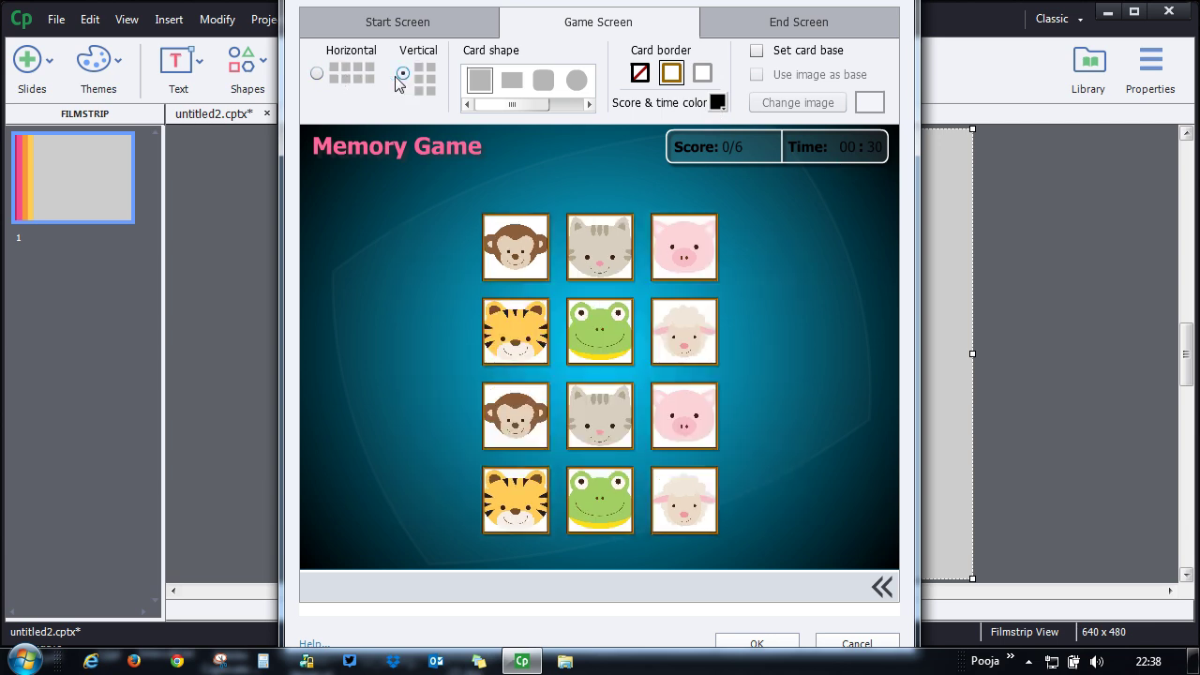
pyautogui.click(318, 73)
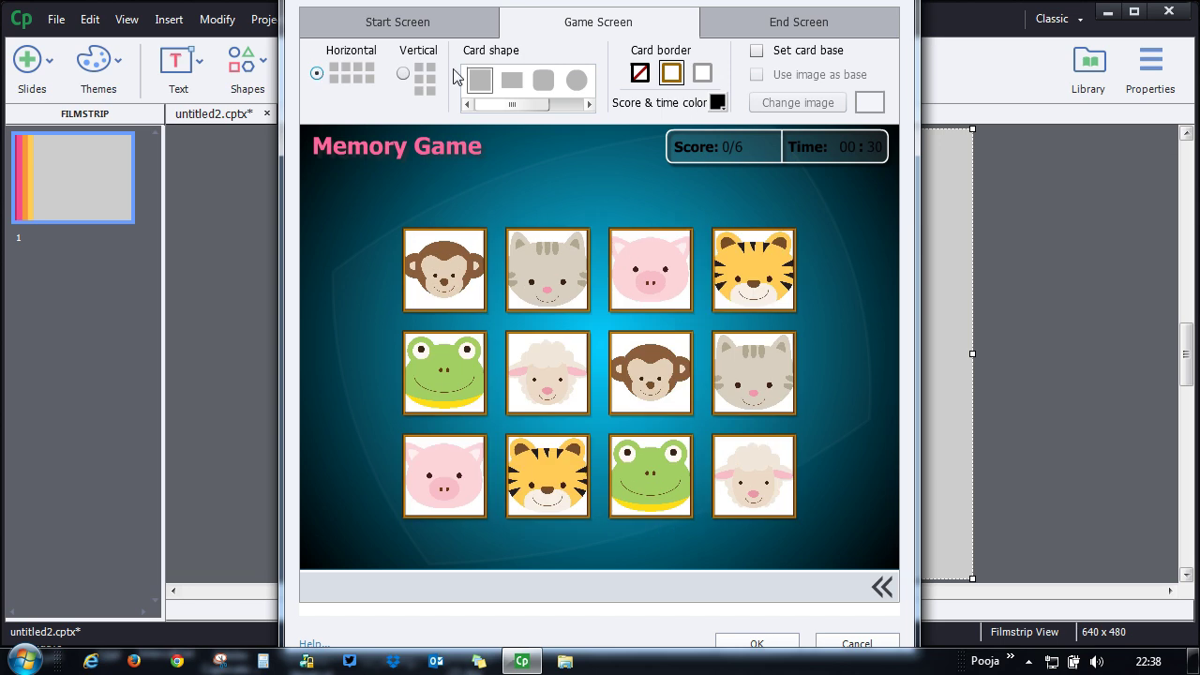
# - Enable the card base, try green and set its colour to bright pink, and turn the card base option back off
pyautogui.click(757, 53)
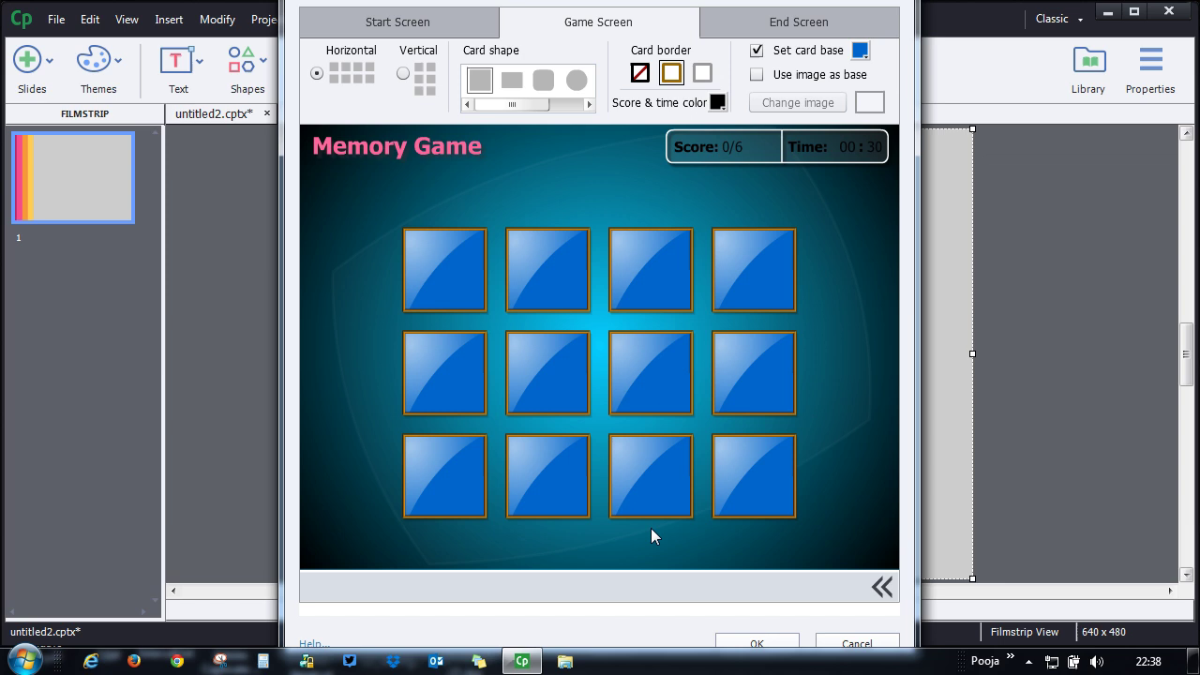
pyautogui.click(860, 51)
pyautogui.click(781, 91)
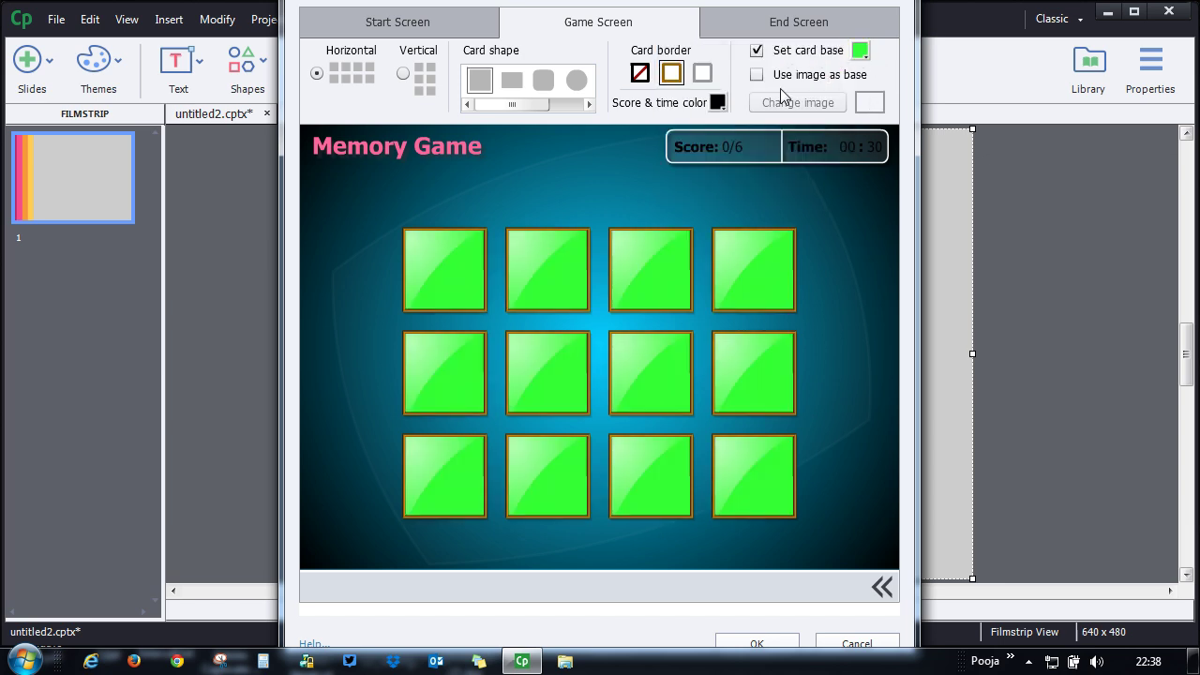
pyautogui.click(860, 50)
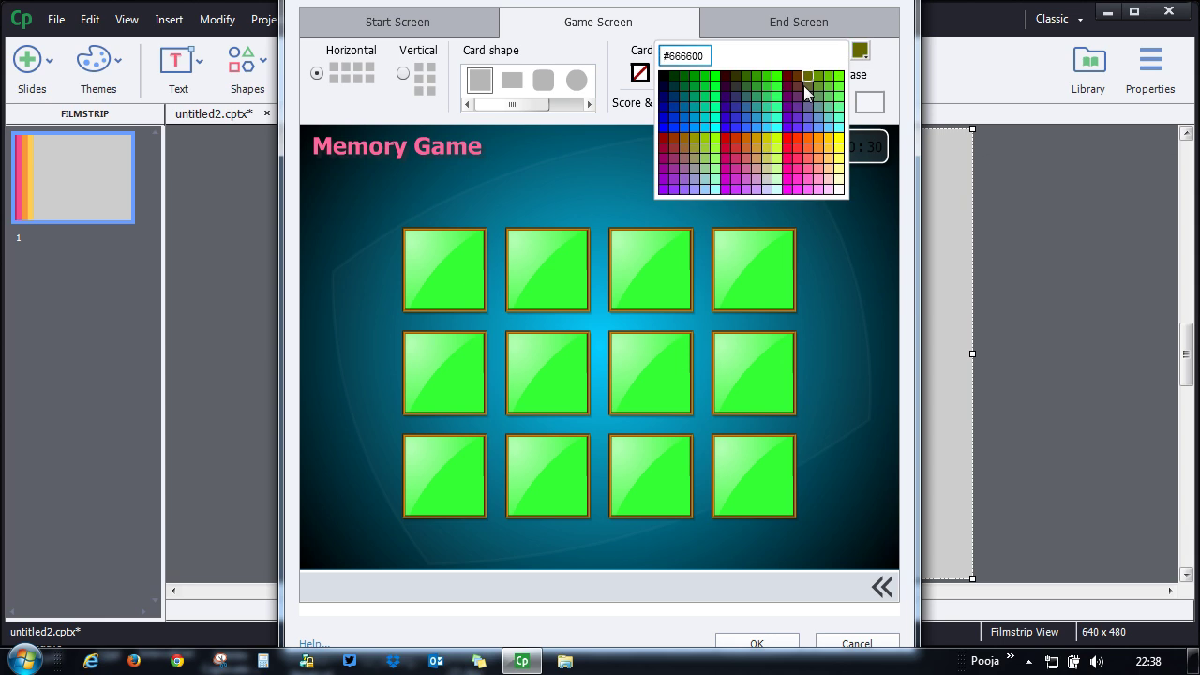
pyautogui.click(794, 163)
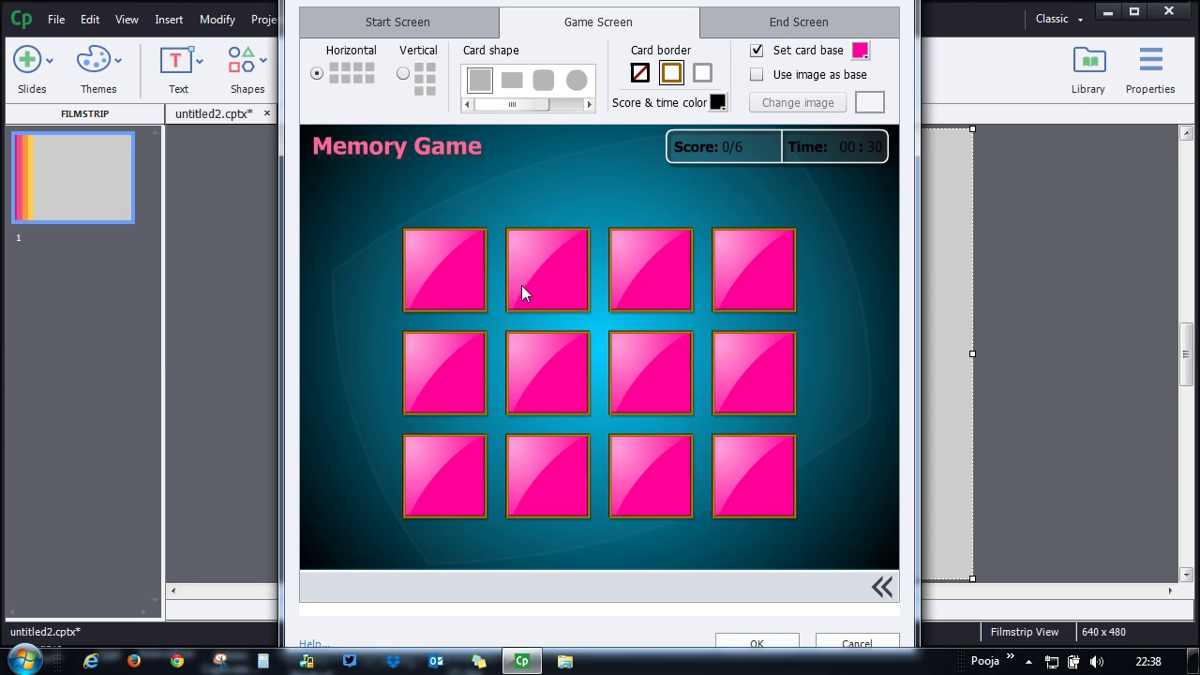
pyautogui.click(757, 50)
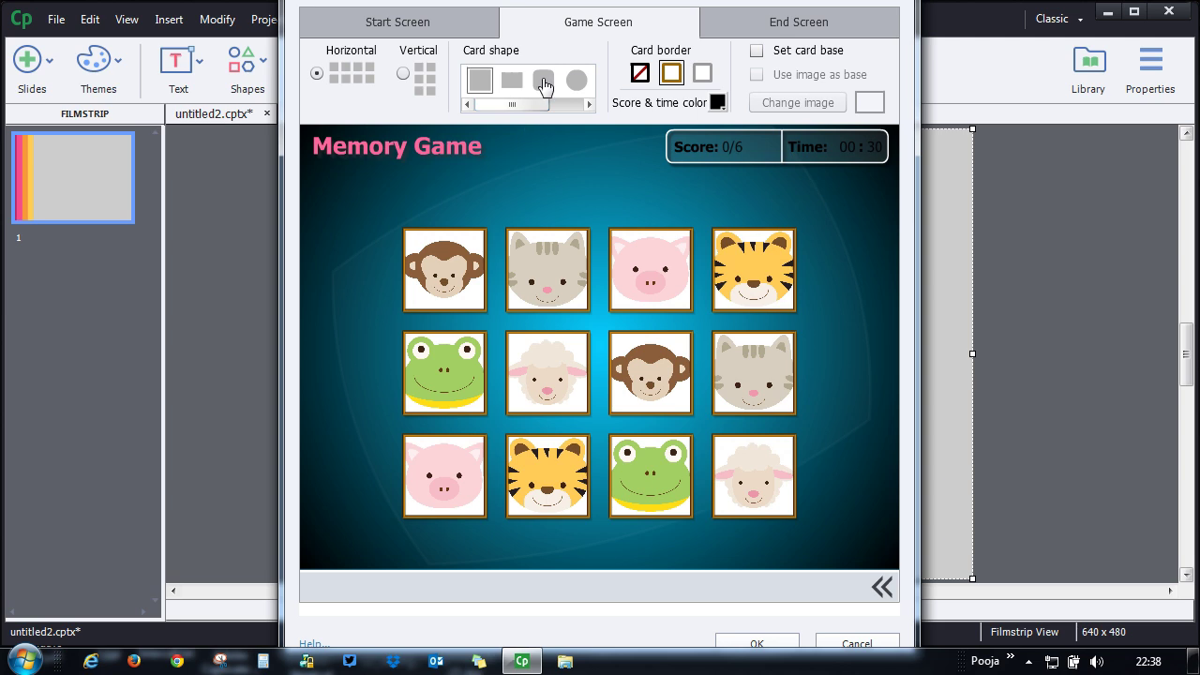
# - Try the star, triangle, circle, square and rectangle card shapes, apply the rounded square, and accept the interaction settings
pyautogui.moveTo(534, 103); pyautogui.dragTo(553, 104)
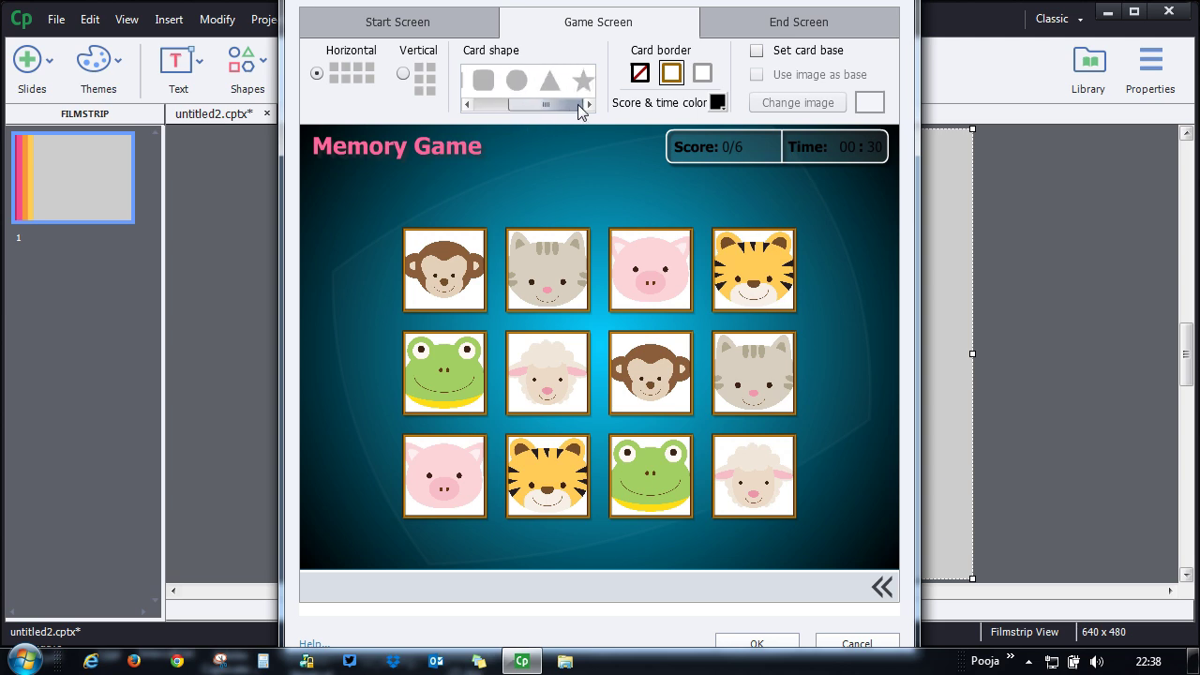
pyautogui.click(582, 83)
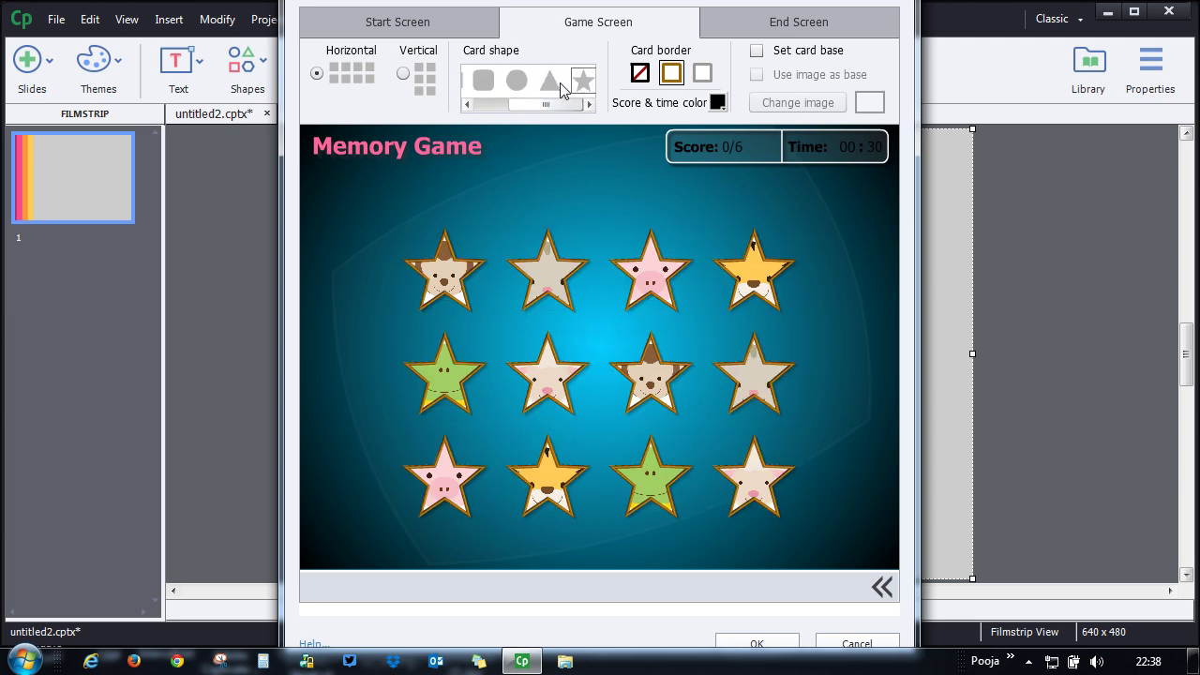
pyautogui.click(553, 87)
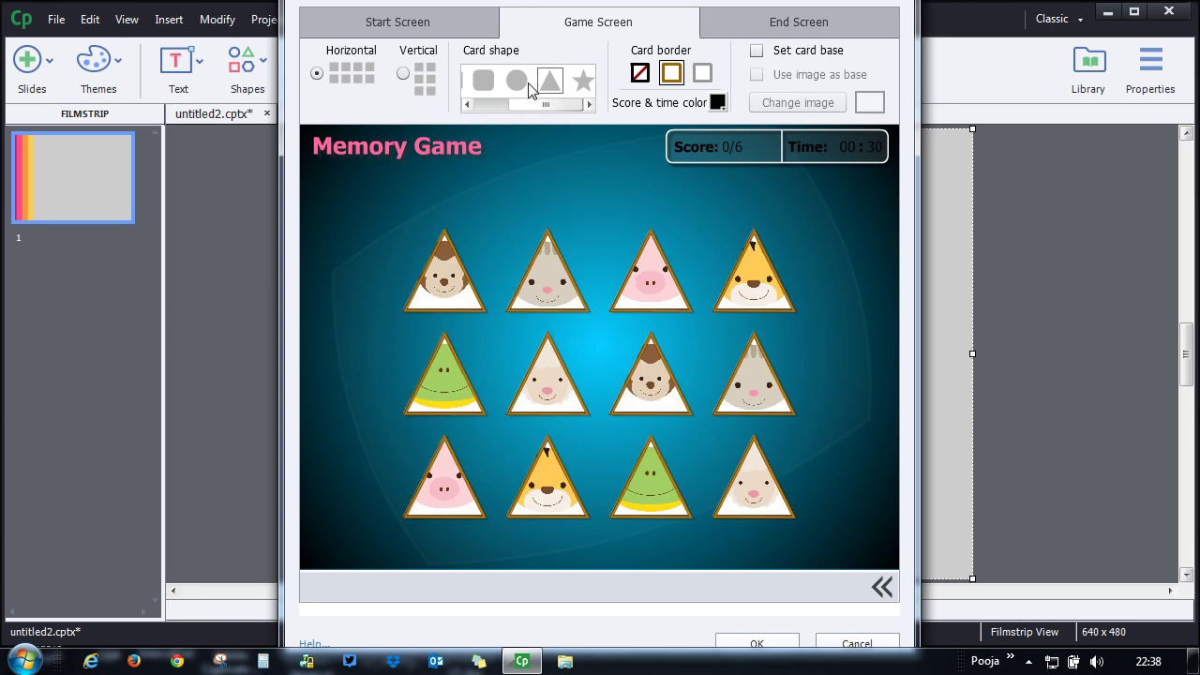
pyautogui.click(517, 83)
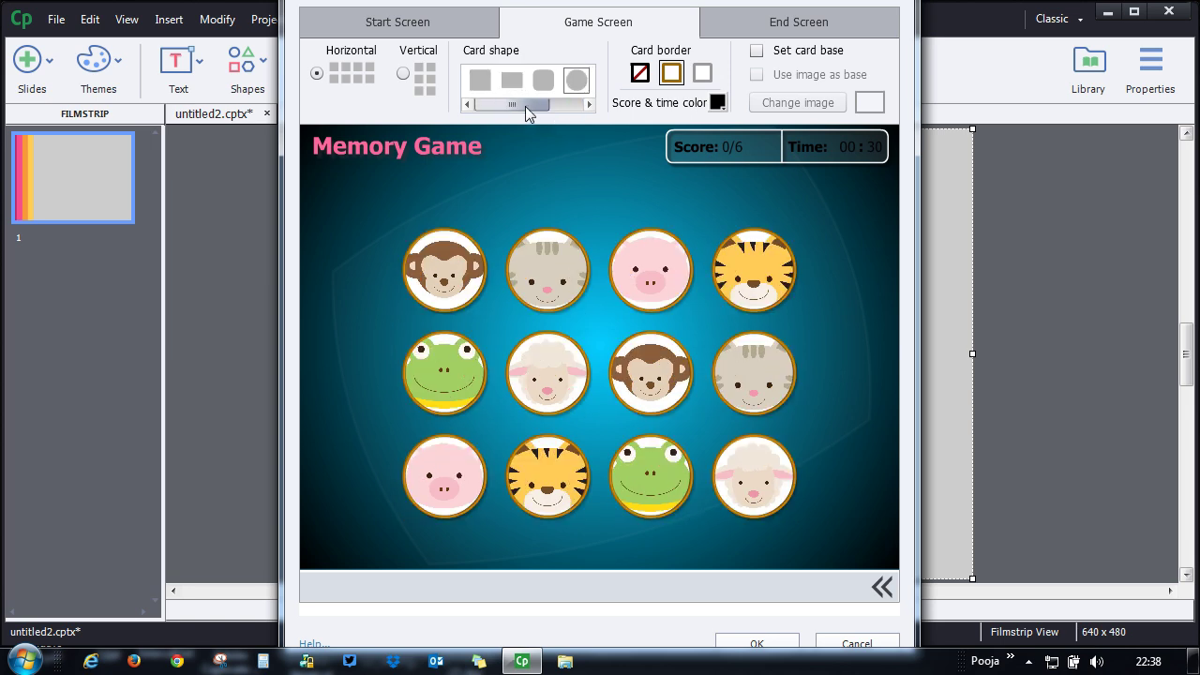
pyautogui.click(546, 84)
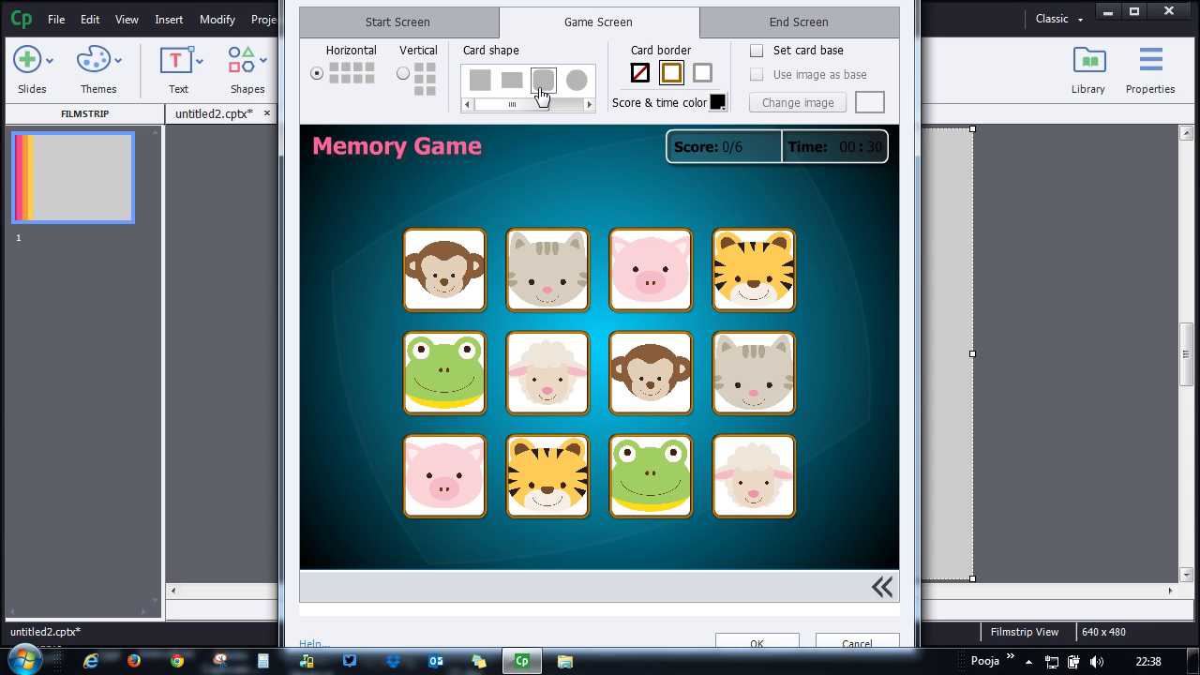
pyautogui.click(480, 86)
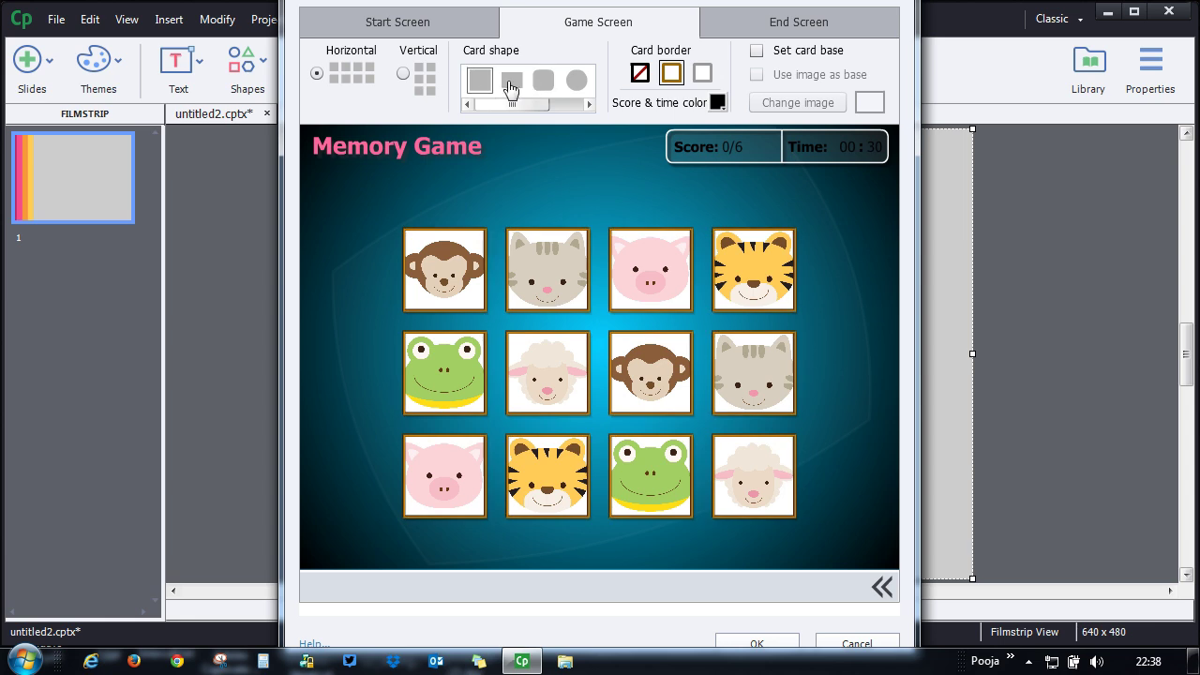
pyautogui.click(512, 82)
pyautogui.click(544, 83)
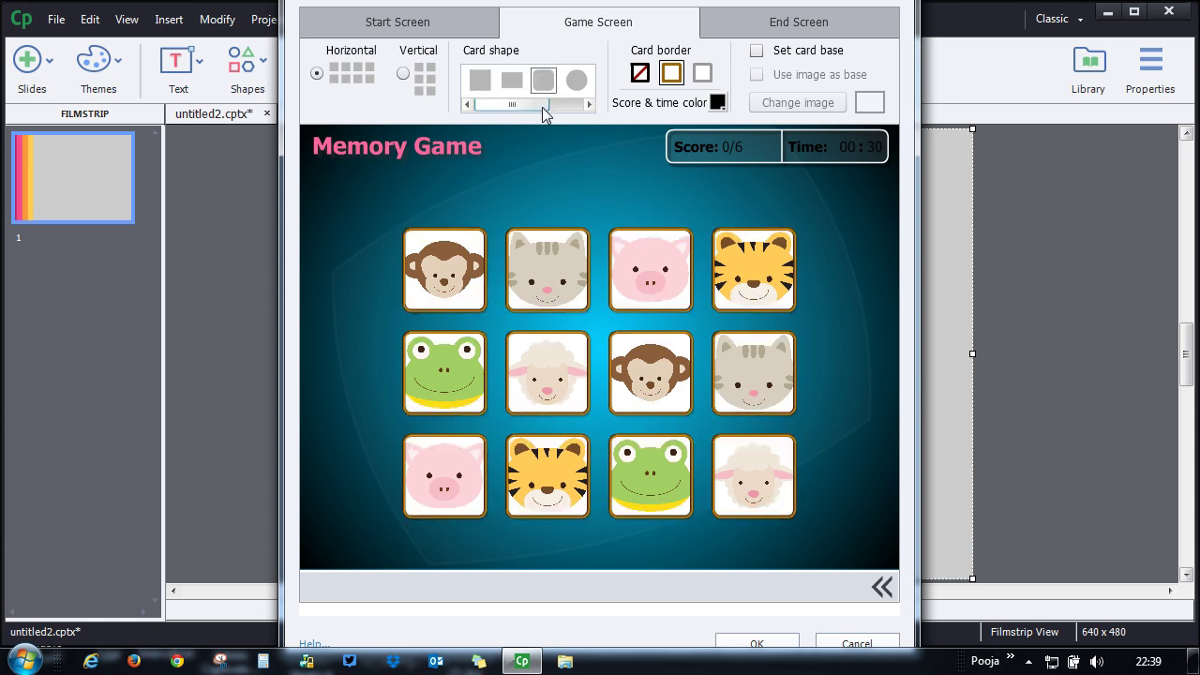
pyautogui.moveTo(583, 106); pyautogui.dragTo(466, 106)
pyautogui.click(757, 644)
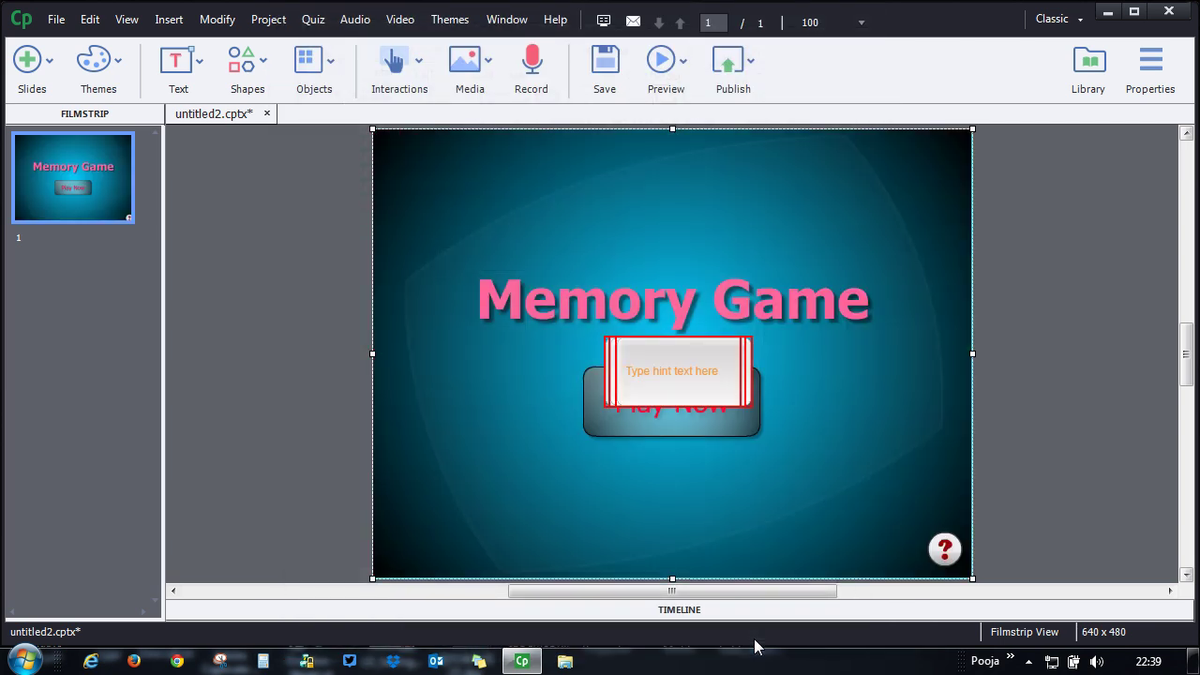
# - Preview the project as HTML5 in the browser and start the memory game
pyautogui.click(666, 64)
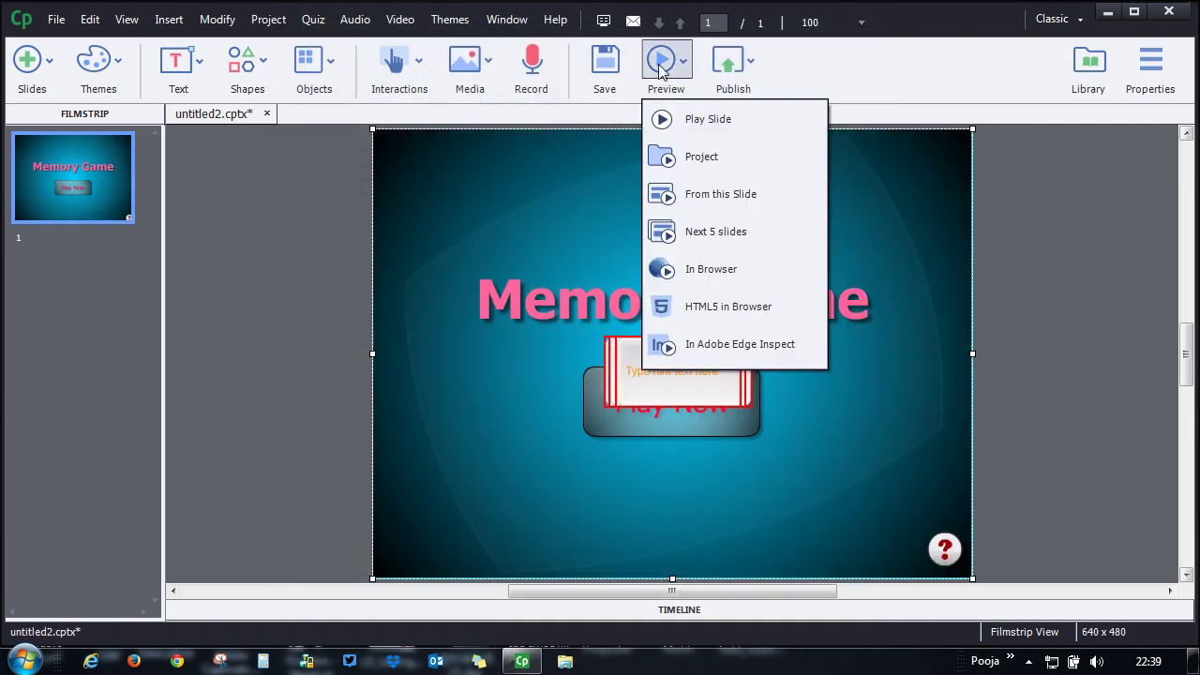
pyautogui.click(694, 306)
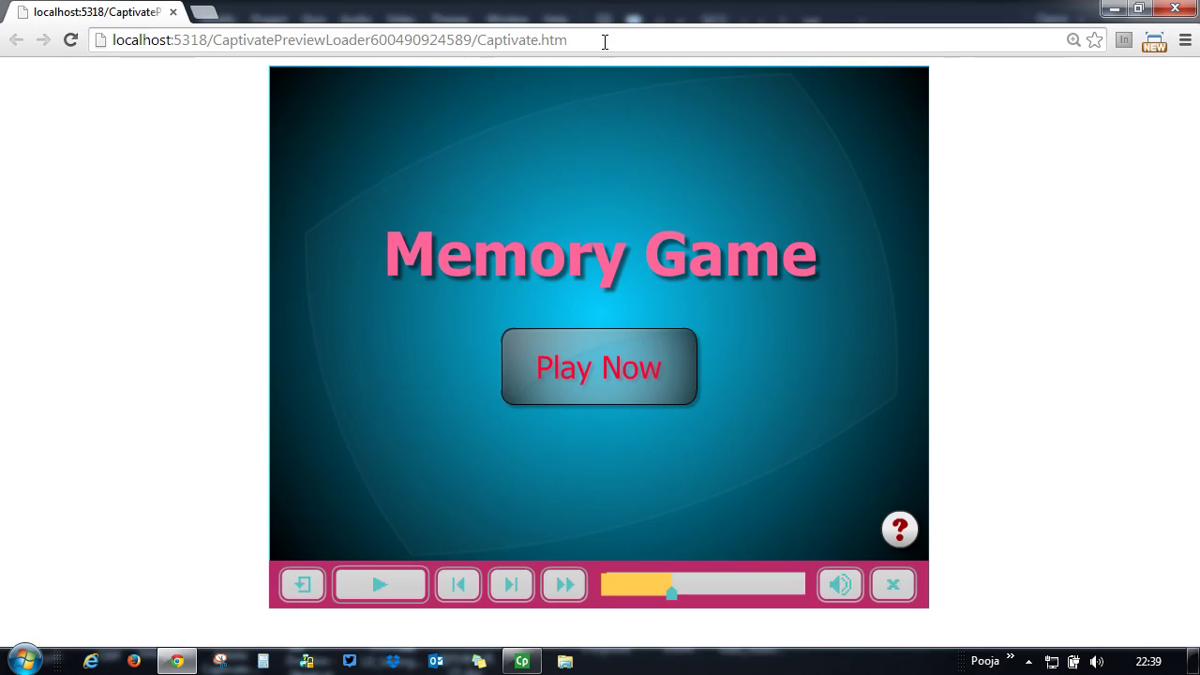
pyautogui.click(605, 366)
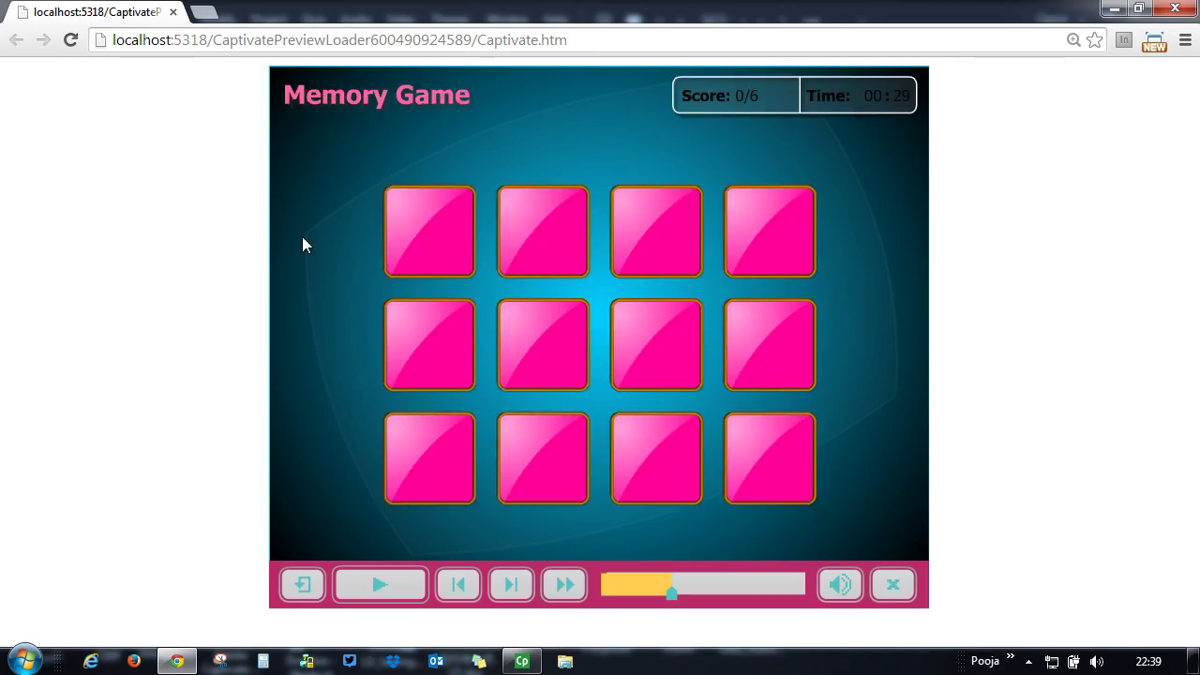
# - Test the game by turning over cards in the first two columns, two at a time, to look for matching animals
pyautogui.click(455, 230)
pyautogui.click(550, 334)
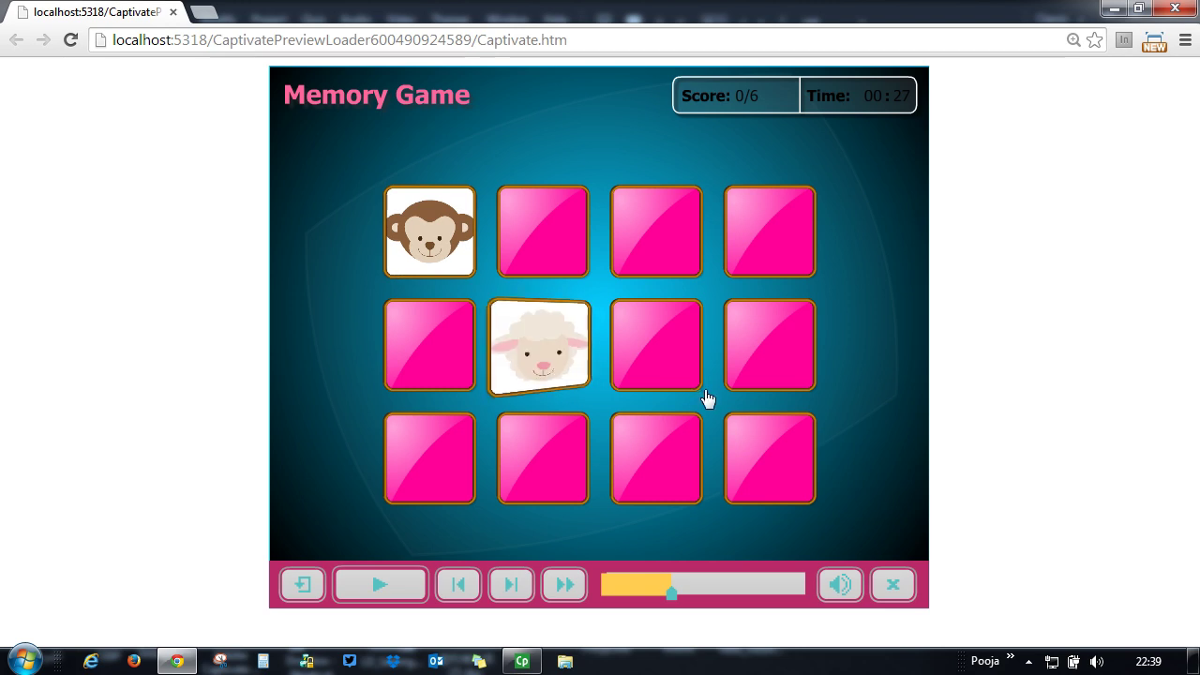
pyautogui.click(551, 239)
pyautogui.click(441, 360)
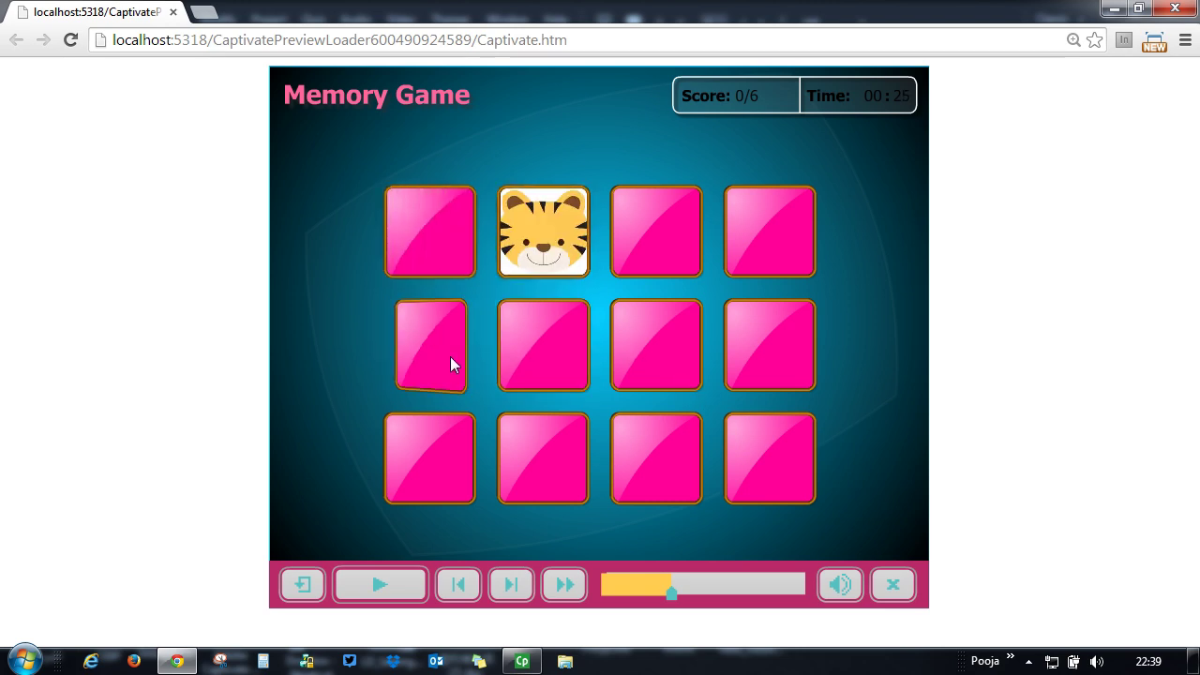